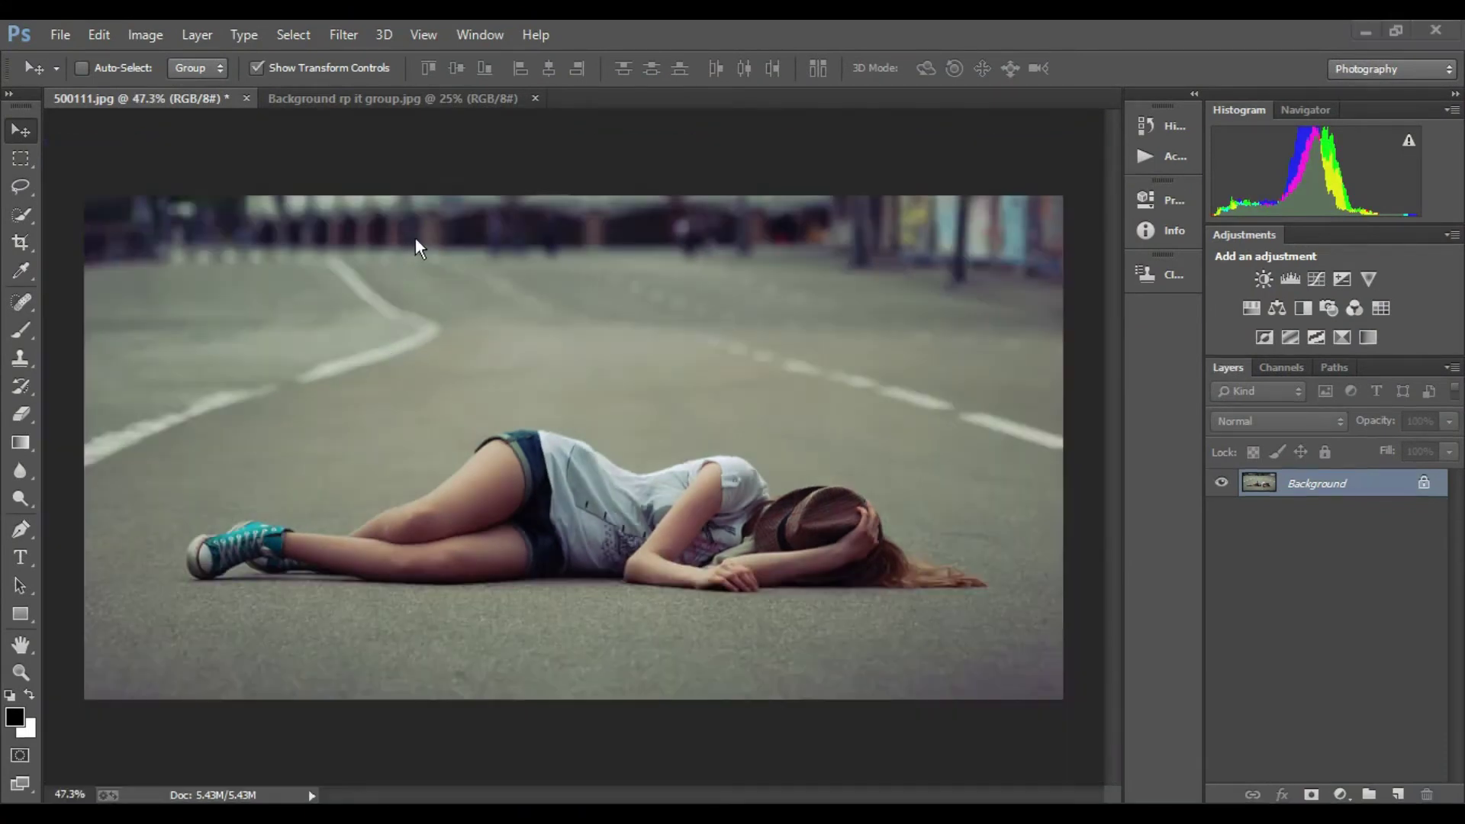
Compare with the pier photo, then return to the girl photo with an enlarged Quick Selection brush
click(322, 103)
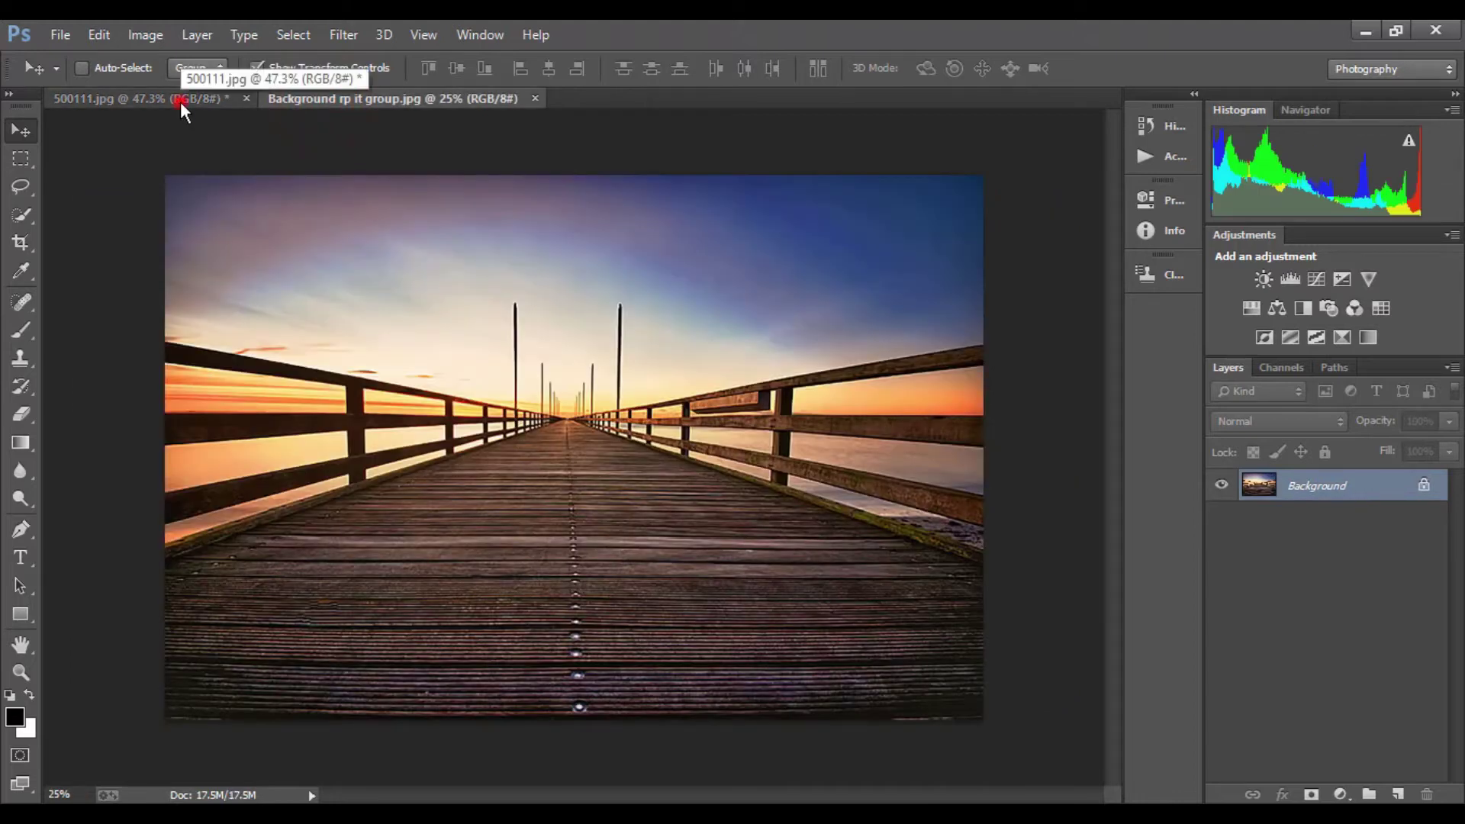
click(180, 103)
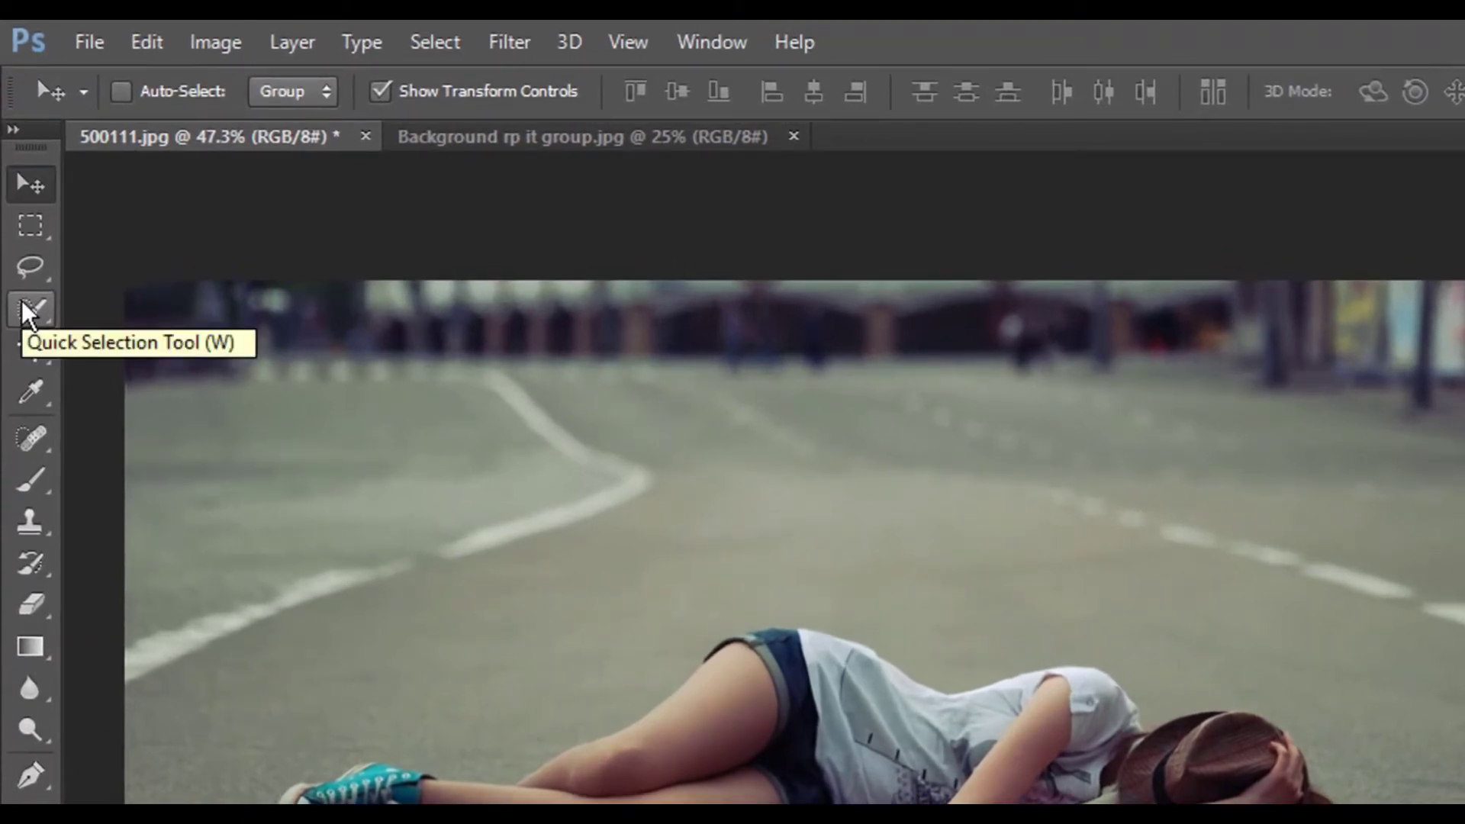
click(25, 311)
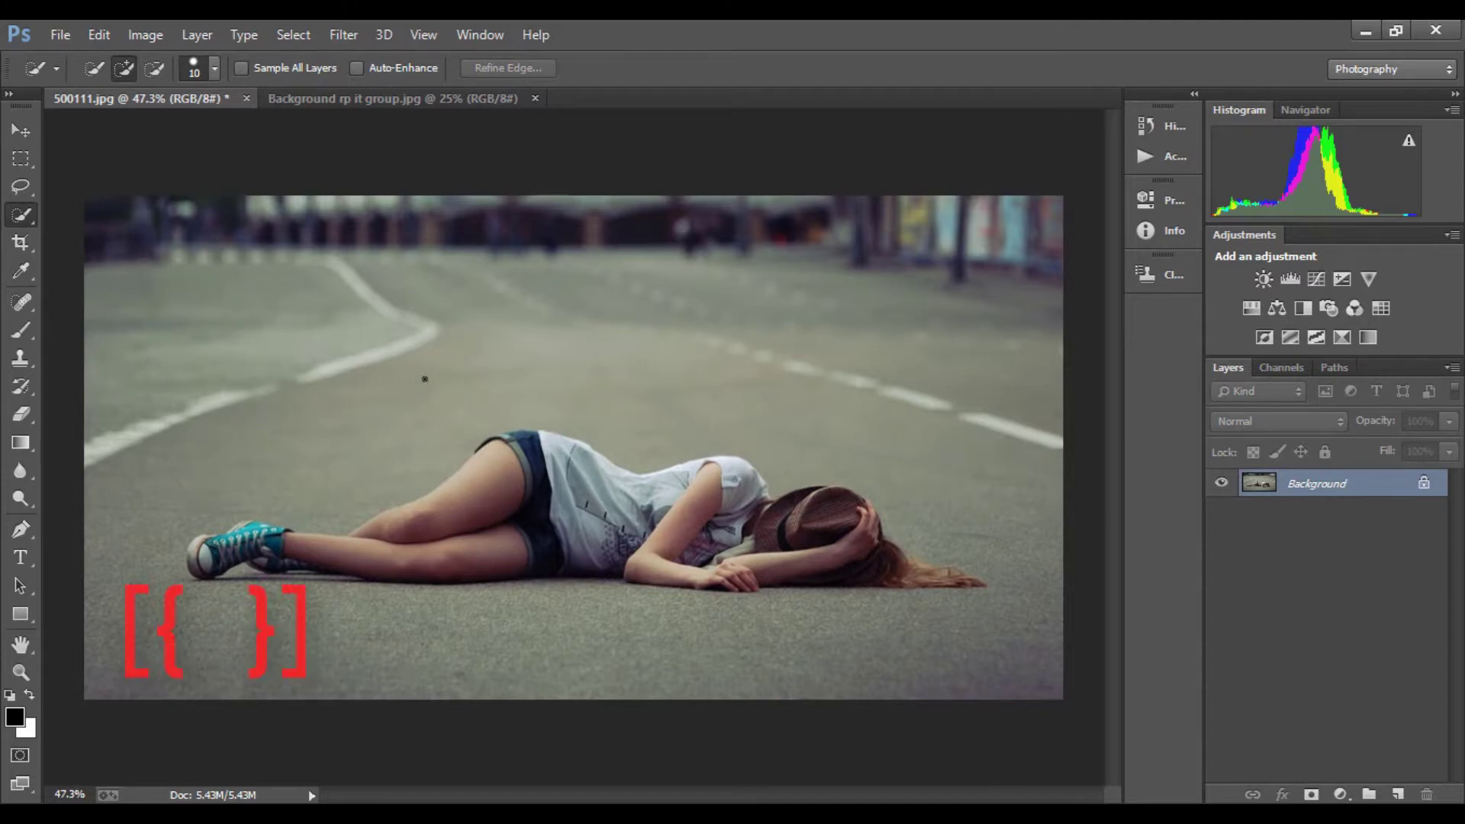
key(bracketright)
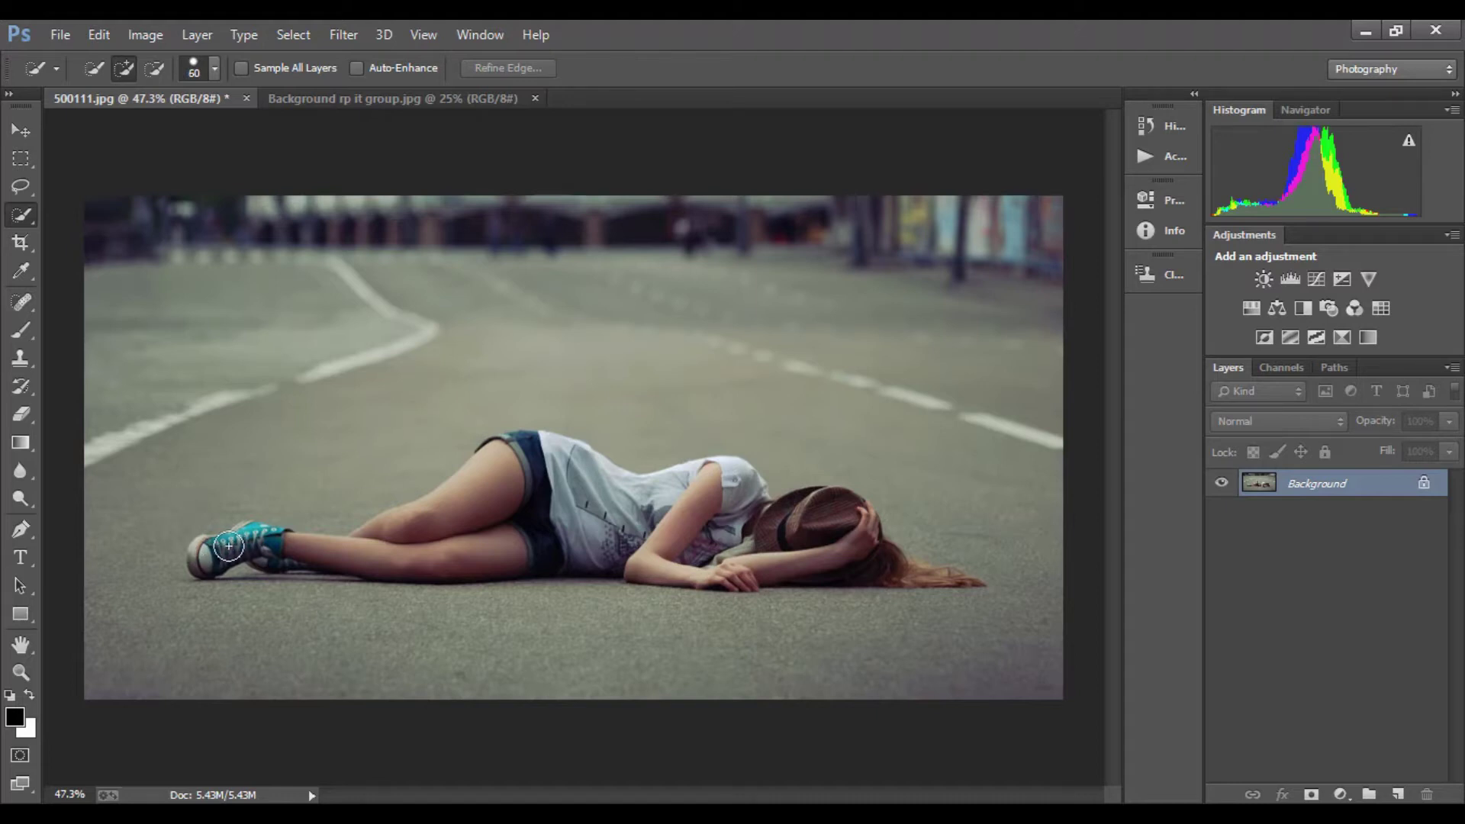
Paint a rough selection over the lying girl from her sneakers to her hair ends
drag(225, 546, 680, 480)
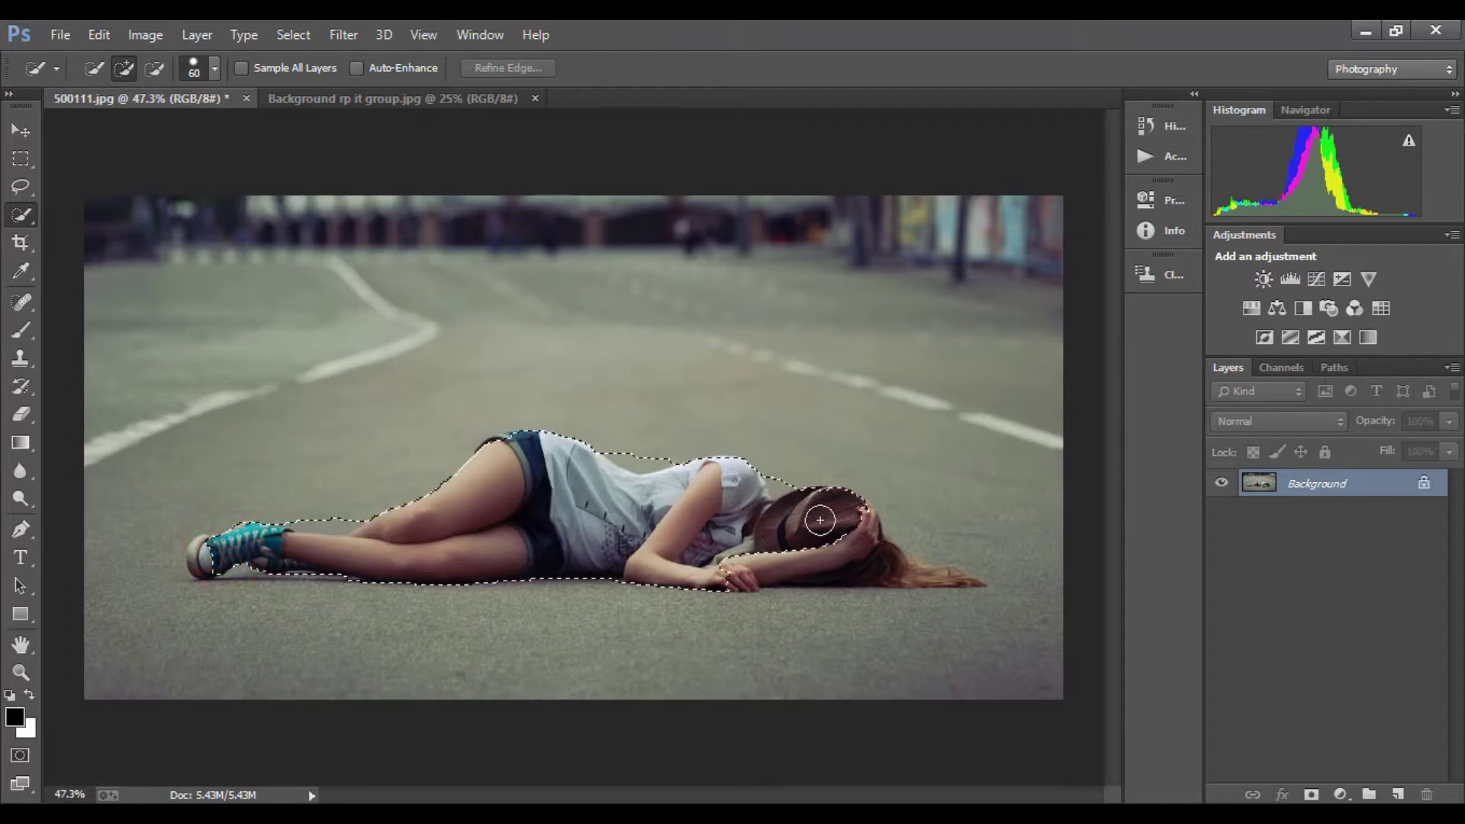
drag(680, 480, 958, 586)
click(696, 500)
click(455, 547)
click(205, 548)
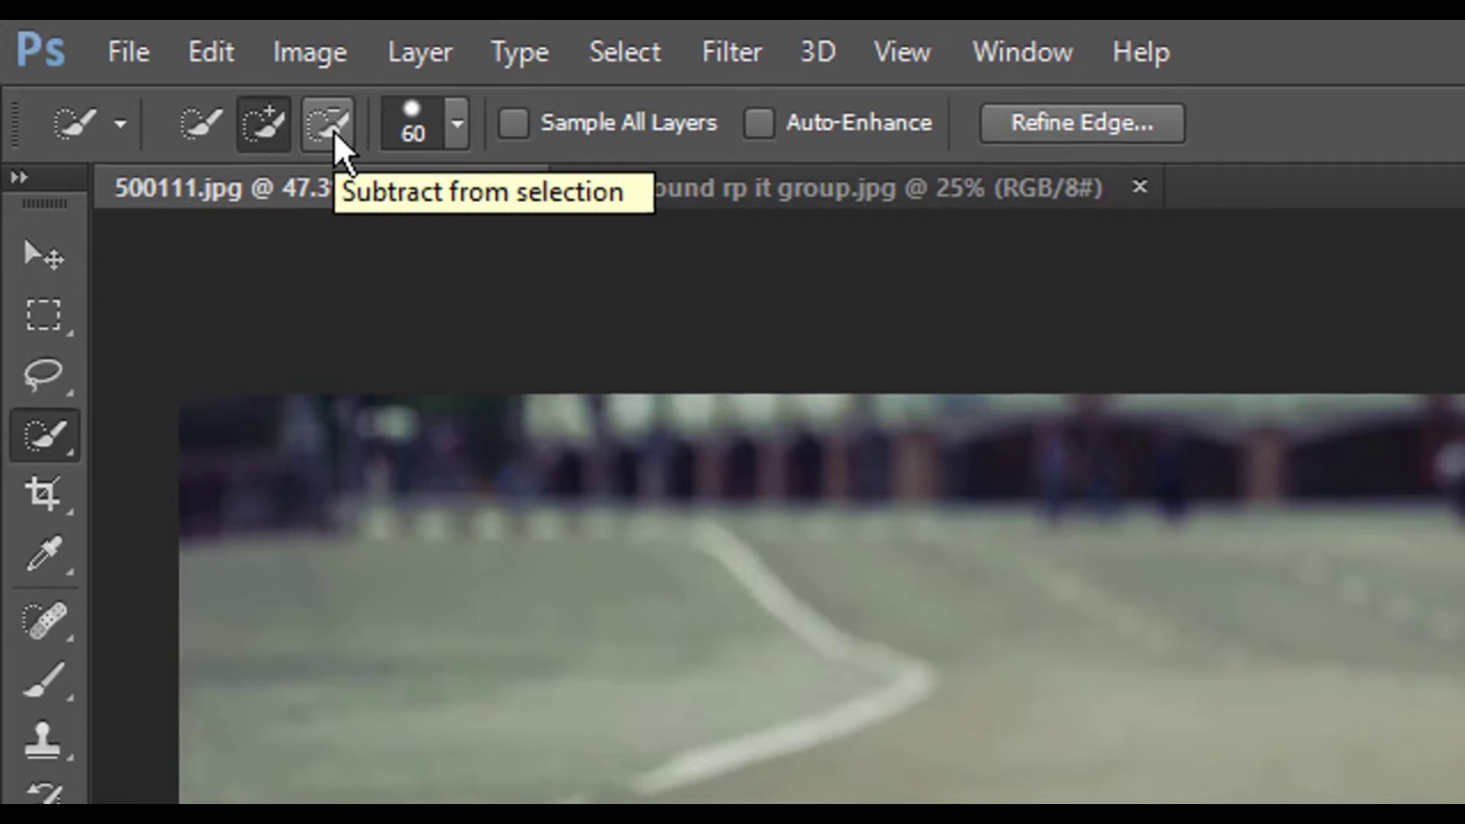
click(333, 130)
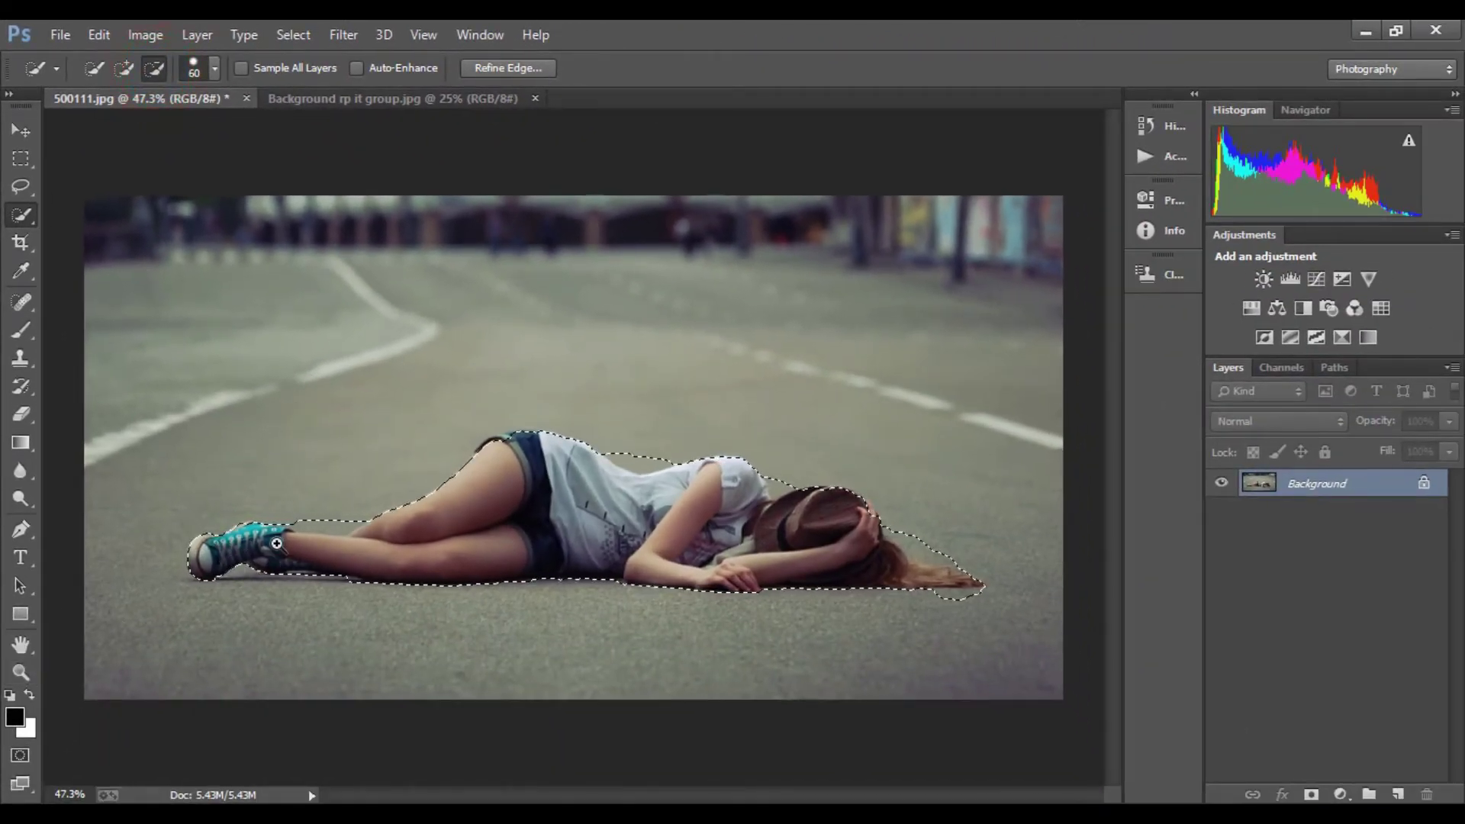
Zoom in on the legs and trim asphalt around the sneaker and leg from the selection
drag(279, 543, 382, 604)
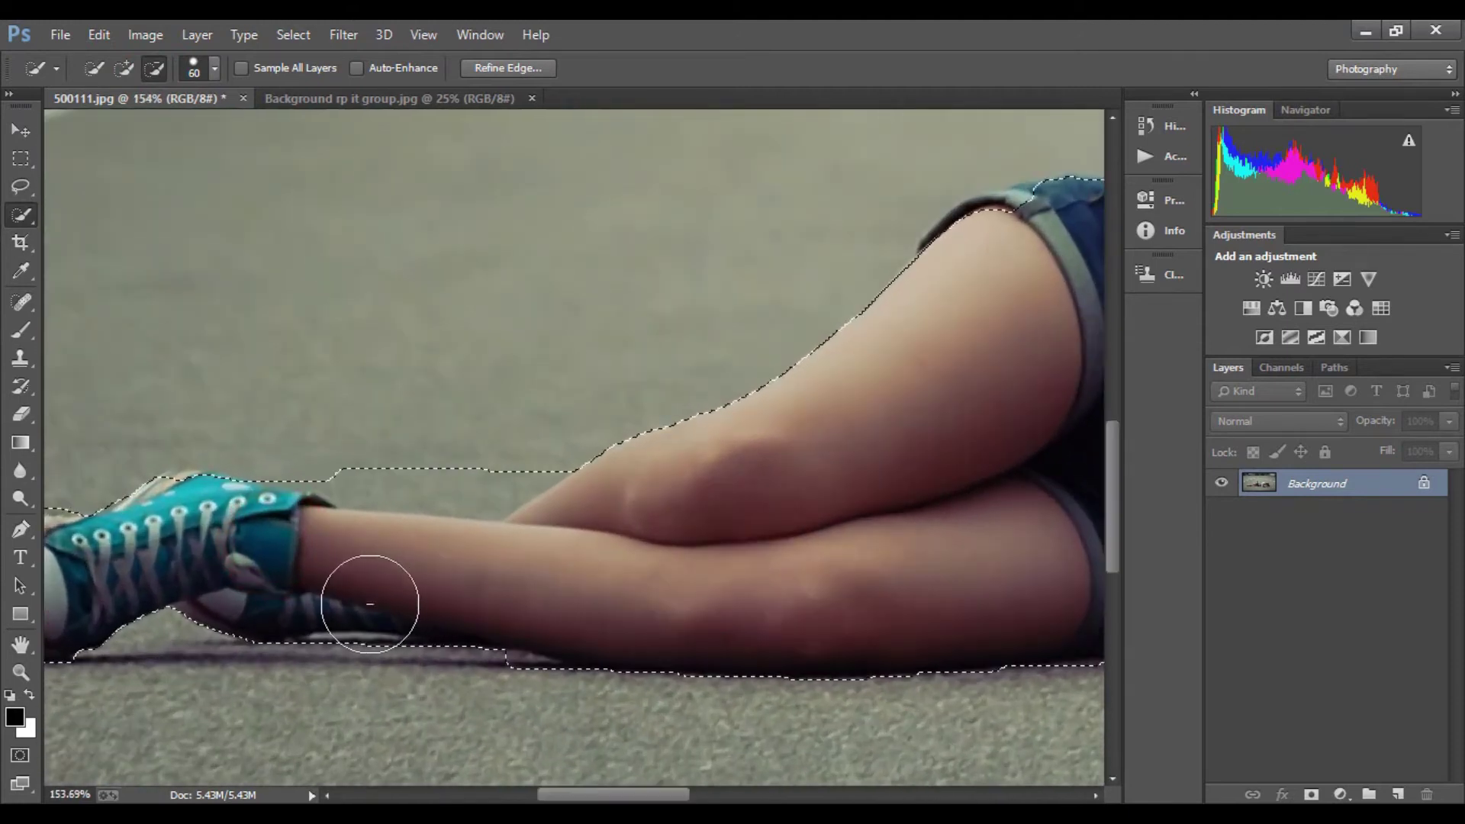
drag(274, 572, 319, 499)
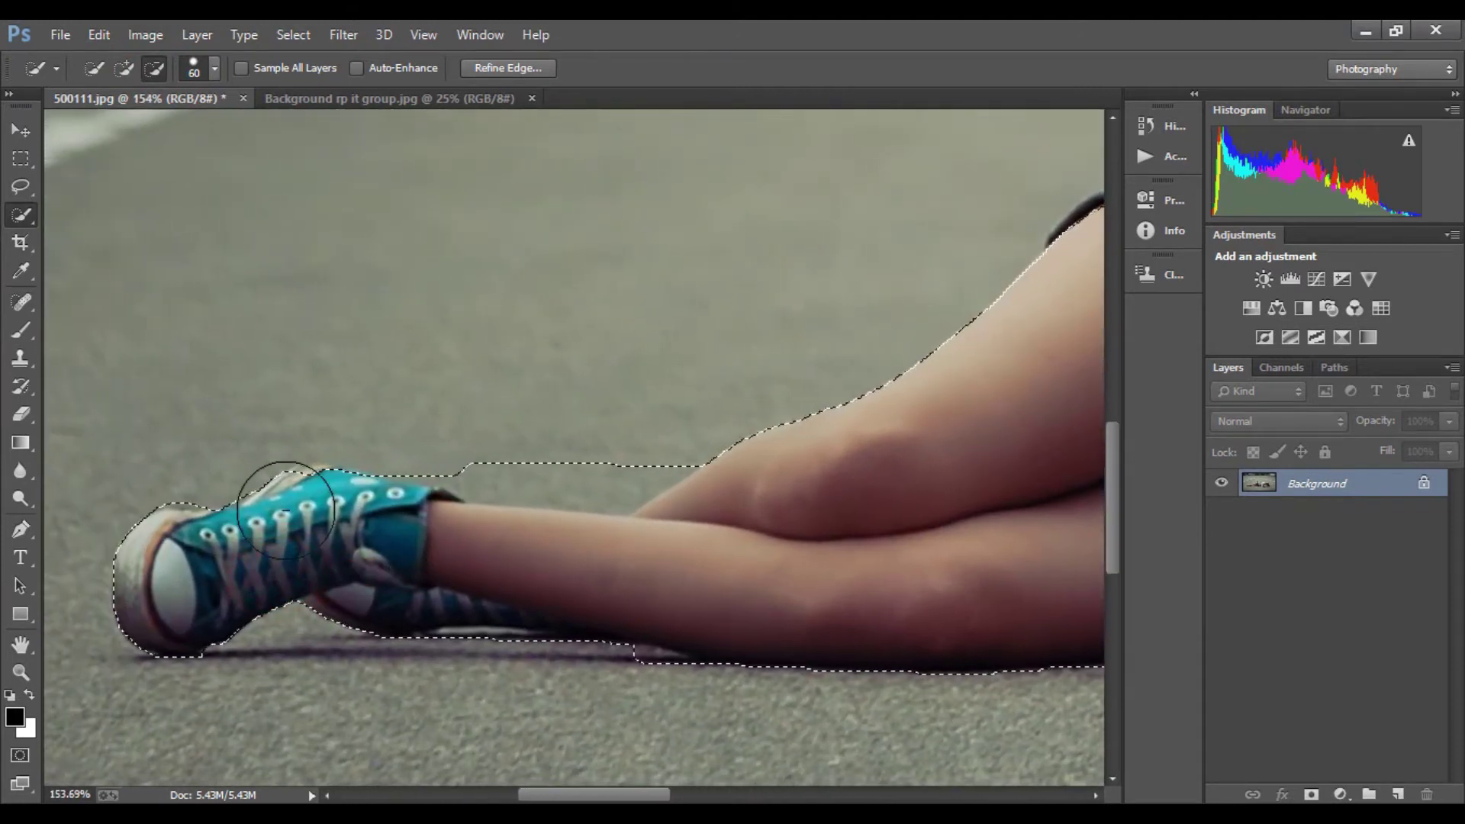
click(476, 426)
click(644, 436)
click(490, 439)
click(425, 425)
drag(507, 449, 557, 460)
click(596, 458)
click(657, 708)
Add the top of the sneaker back into the selection
click(123, 68)
click(319, 514)
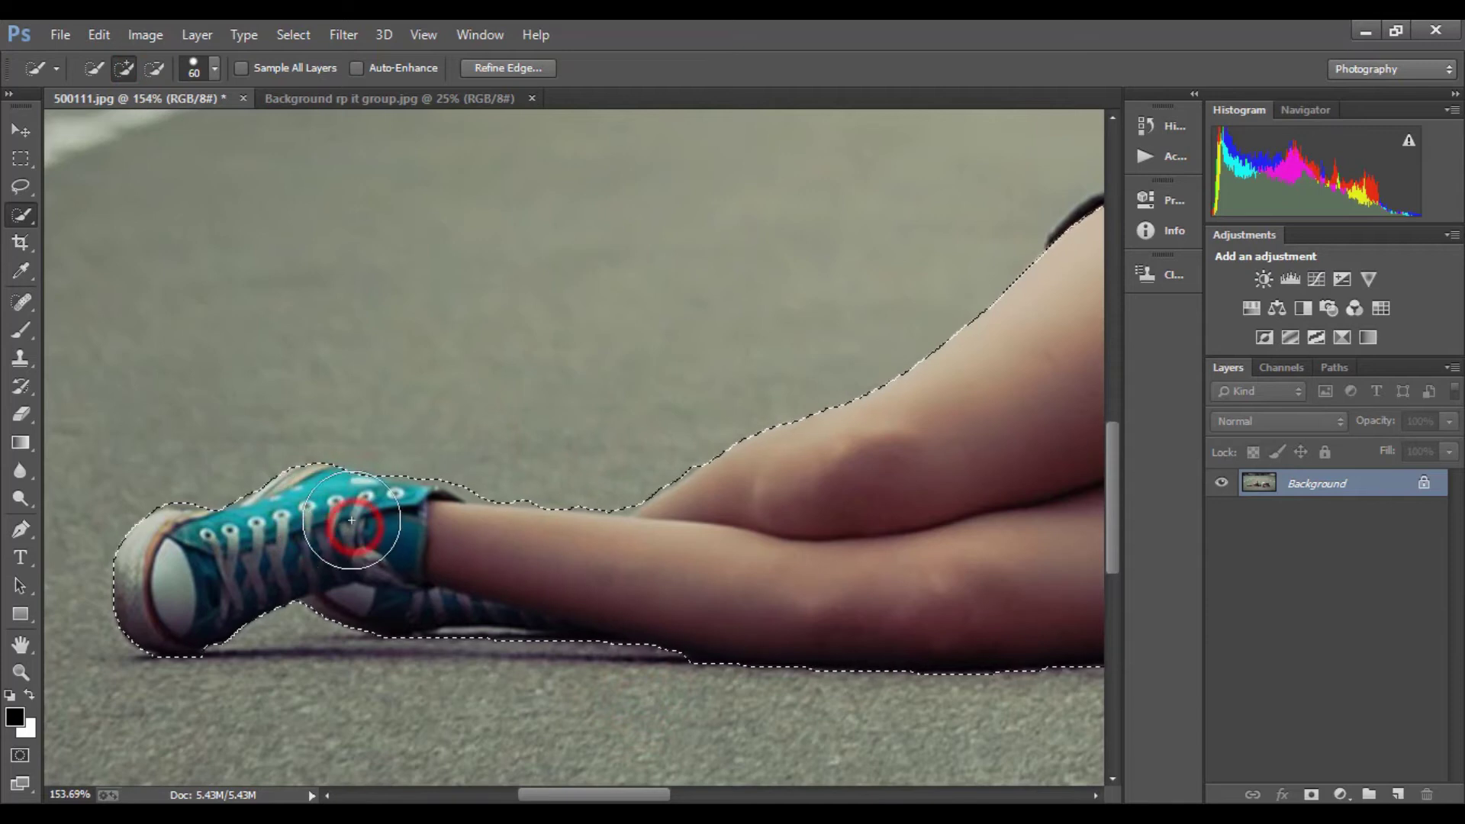
scroll(763, 442, right, 5)
scroll(763, 442, right, 5)
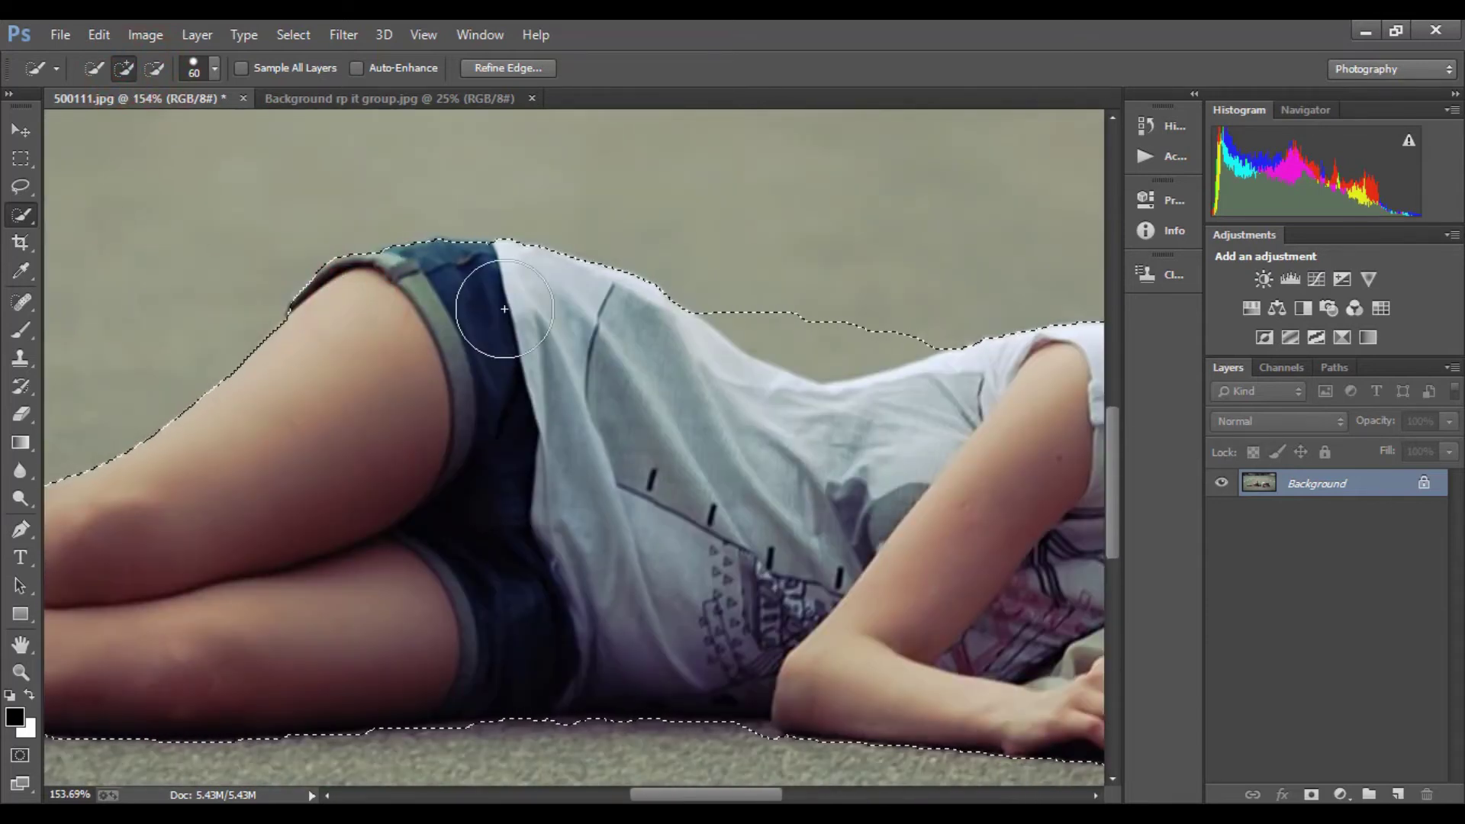
scroll(432, 480, down, 5)
scroll(432, 481, right, 4)
scroll(363, 698, up, 3)
Remove the floor along the bottom and the background above the shirt from the selection
drag(363, 698, 621, 697)
click(641, 213)
click(703, 239)
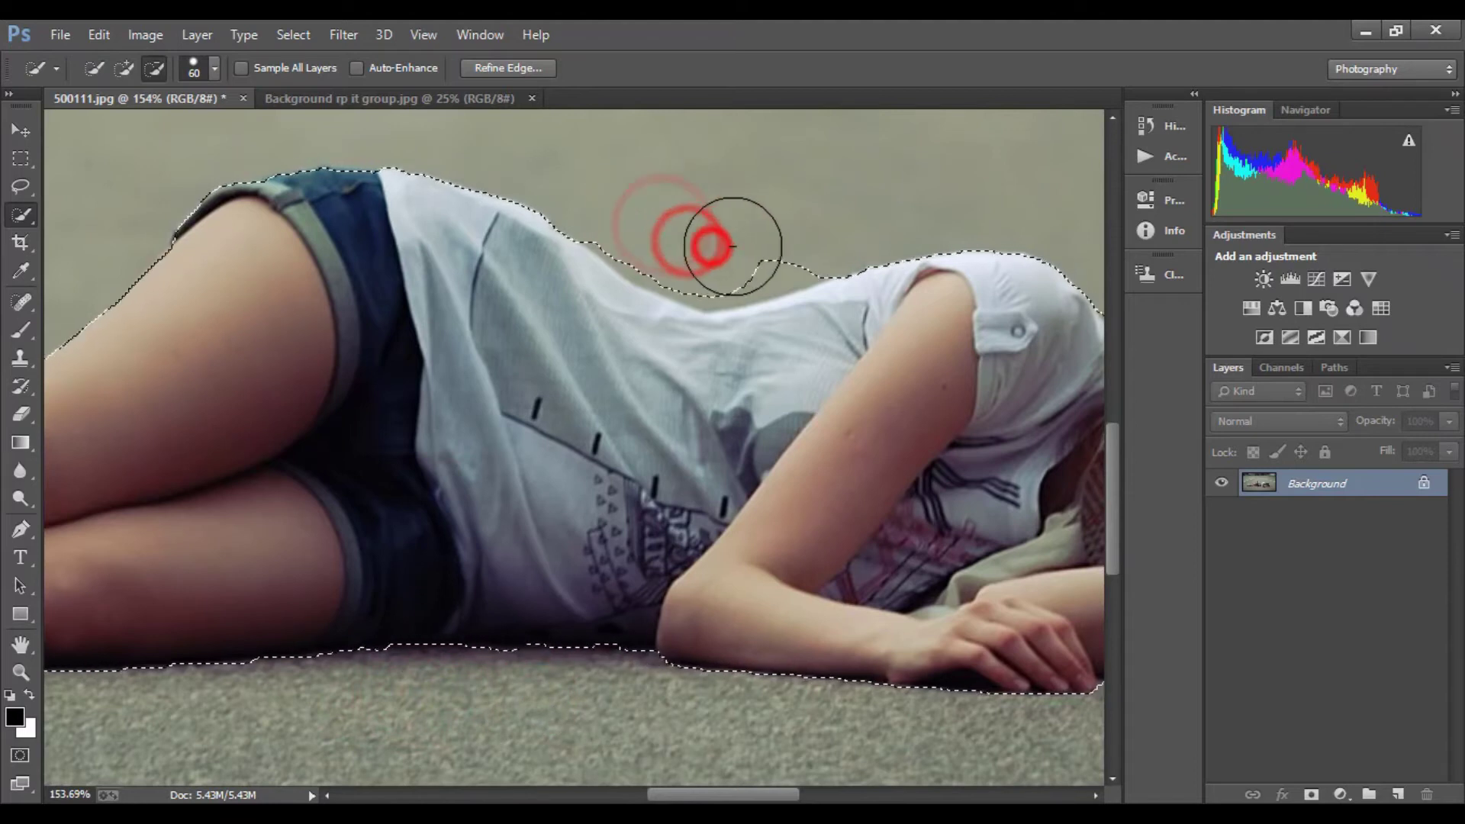
click(638, 222)
scroll(533, 260, down, 2)
scroll(532, 260, right, 6)
scroll(533, 260, up, 2)
scroll(532, 260, left, 1)
With a smaller brush, trim the background around the hat and hair and the floor bulge below the hair
key(bracketleft)
key(bracketleft)
key(bracketleft)
click(653, 286)
click(643, 243)
click(638, 314)
key(bracketleft)
key(bracketleft)
key(bracketleft)
scroll(763, 344, right, 5)
click(827, 409)
drag(861, 464, 1037, 529)
click(954, 647)
click(1015, 653)
click(929, 467)
Add back the missed edges near the hand and along the floor under the legs
click(124, 68)
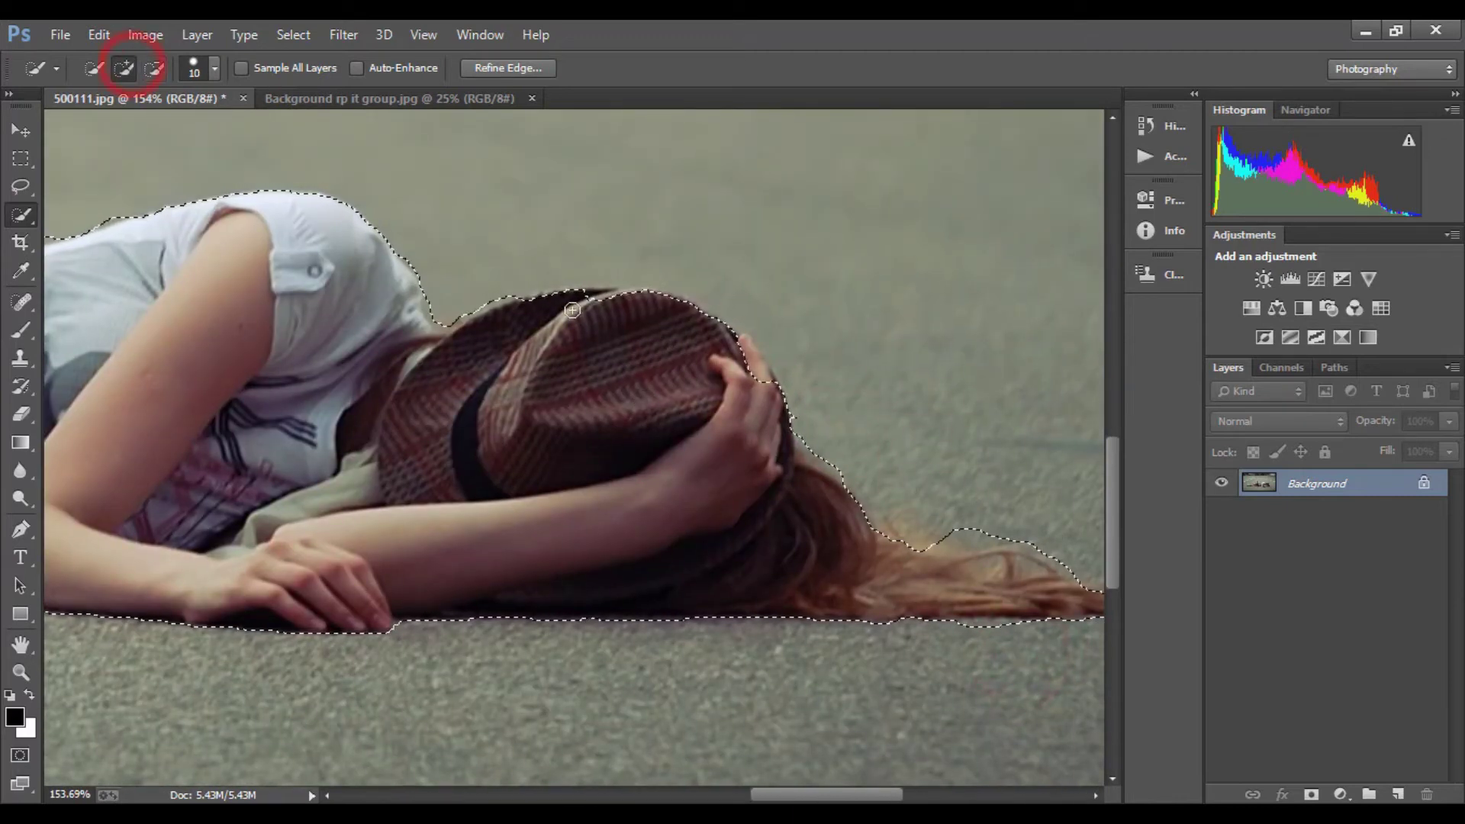
scroll(745, 457, right, 5)
scroll(745, 458, down, 2)
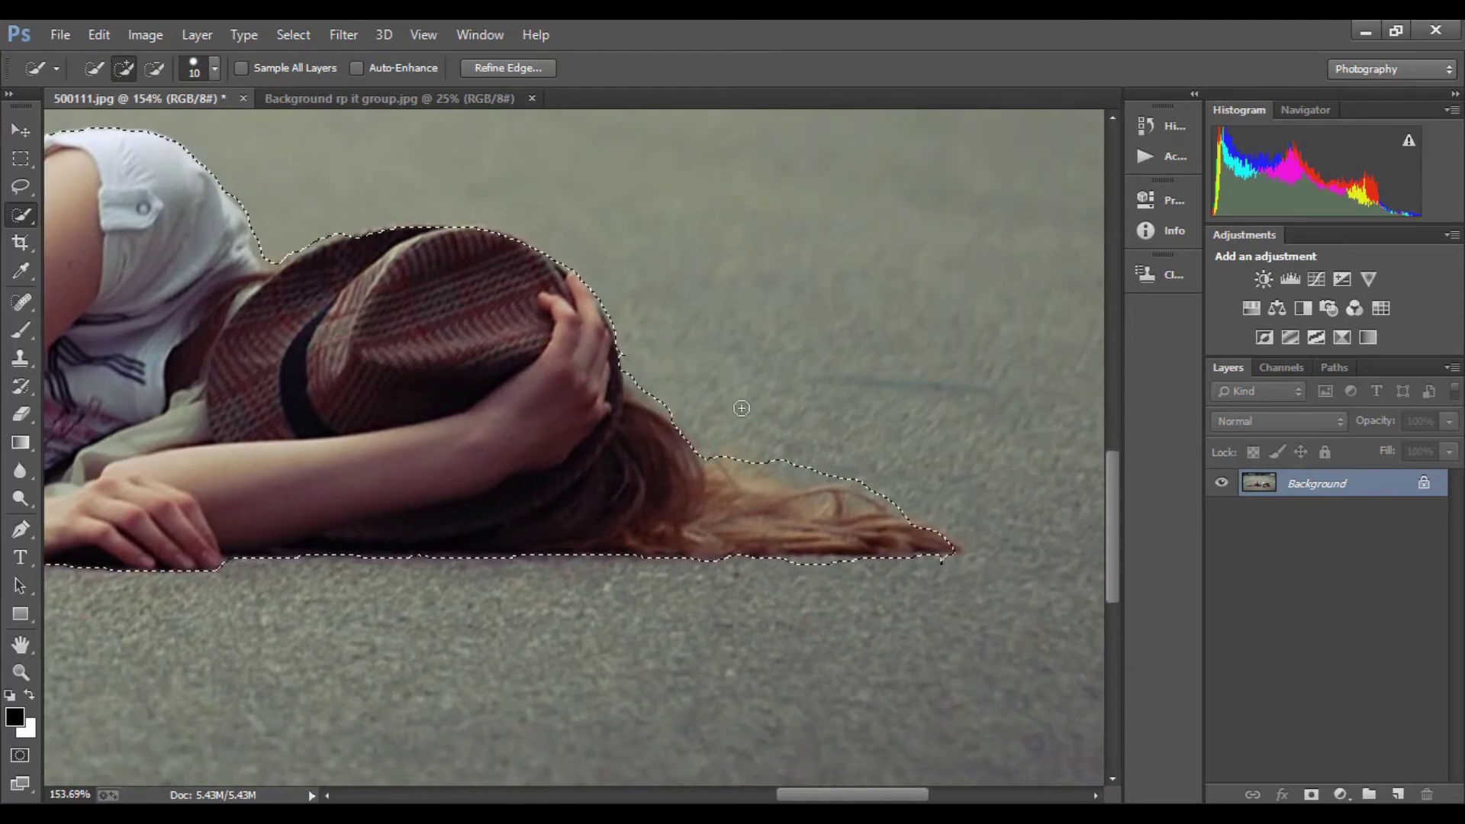
scroll(587, 457, left, 5)
alt+click(426, 550)
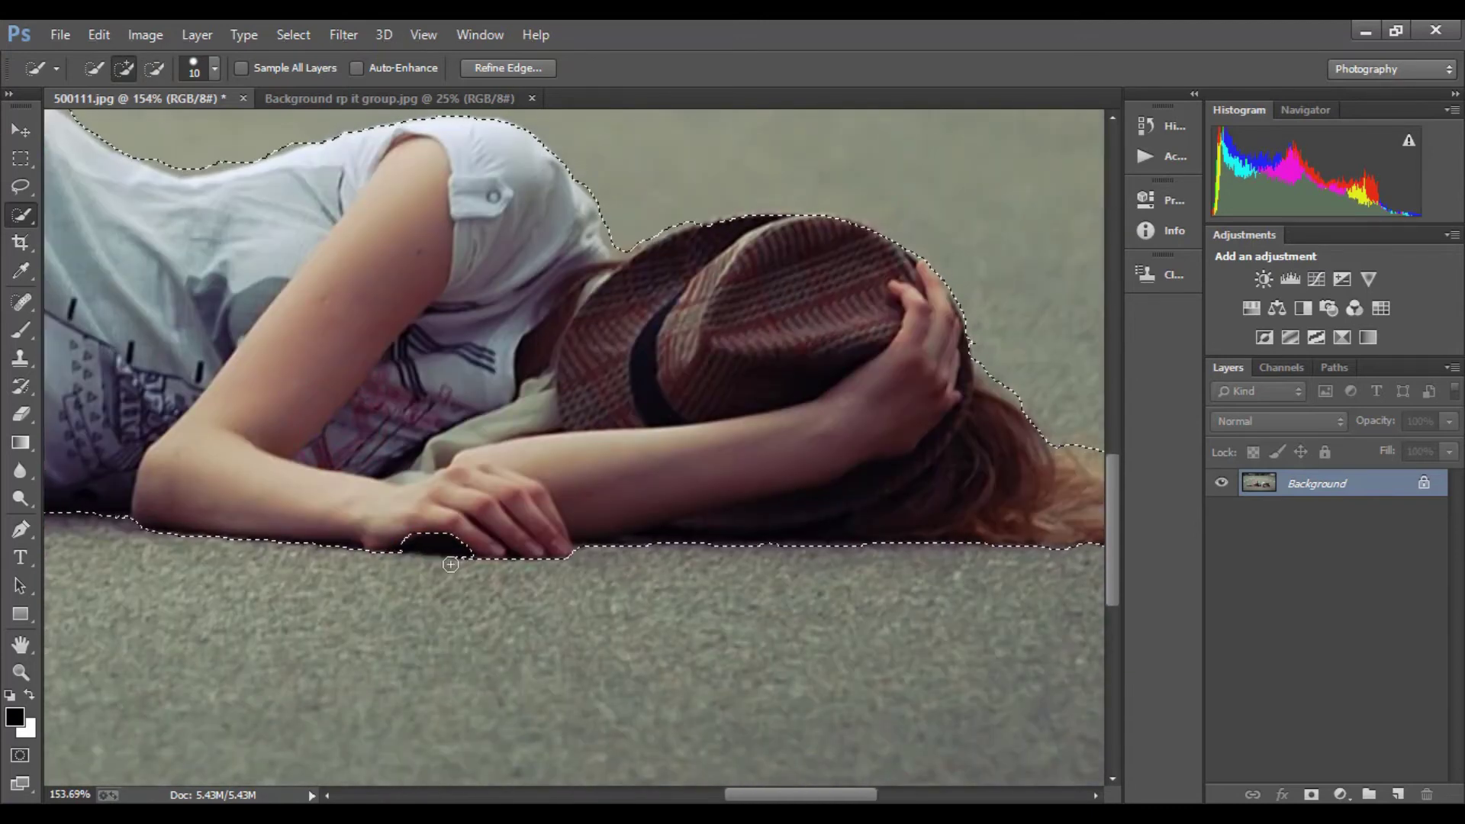
scroll(426, 550, left, 4)
click(262, 524)
scroll(373, 555, left, 8)
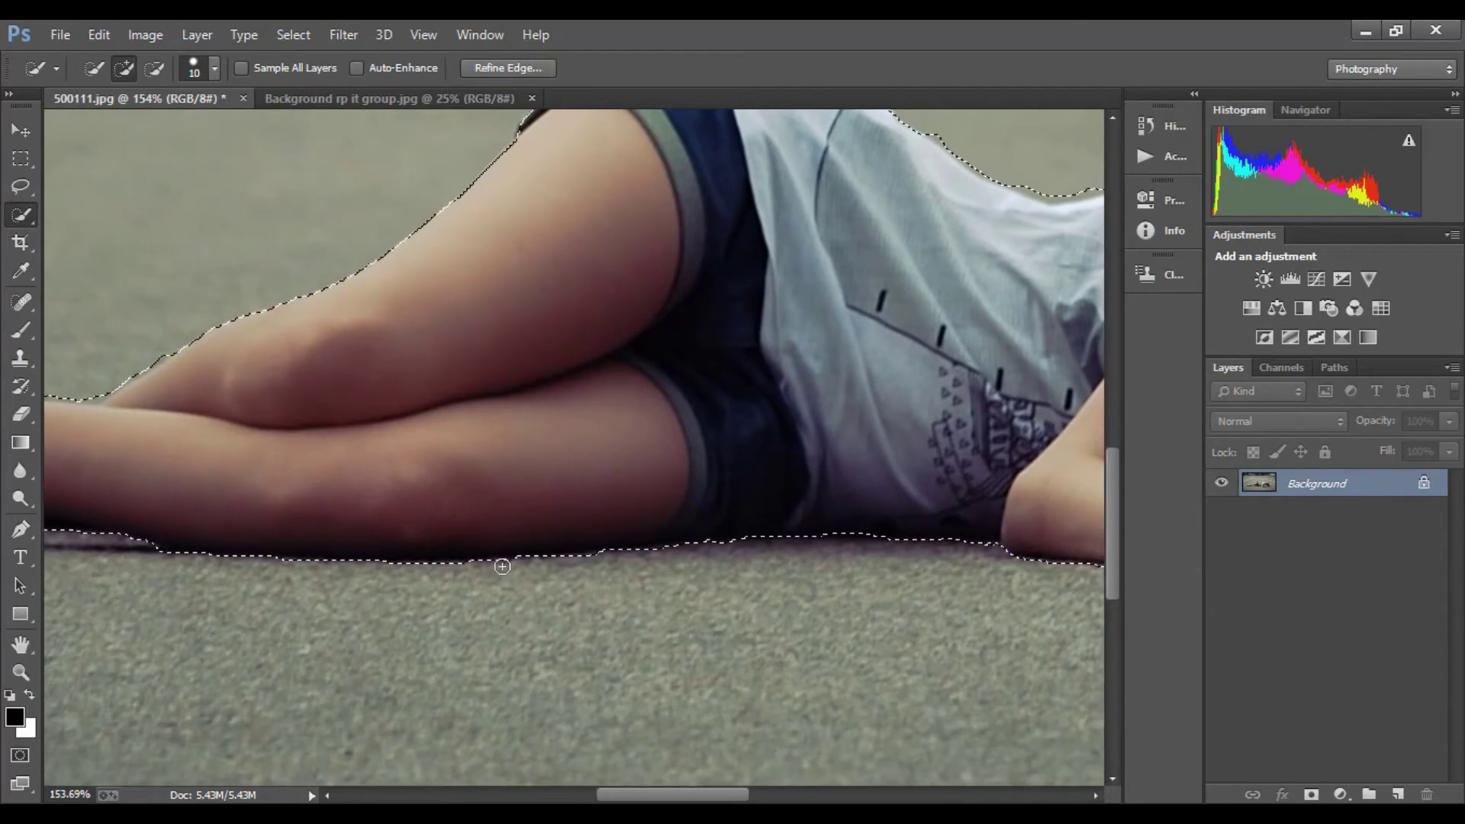
scroll(458, 534, down, 4)
drag(593, 514, 562, 515)
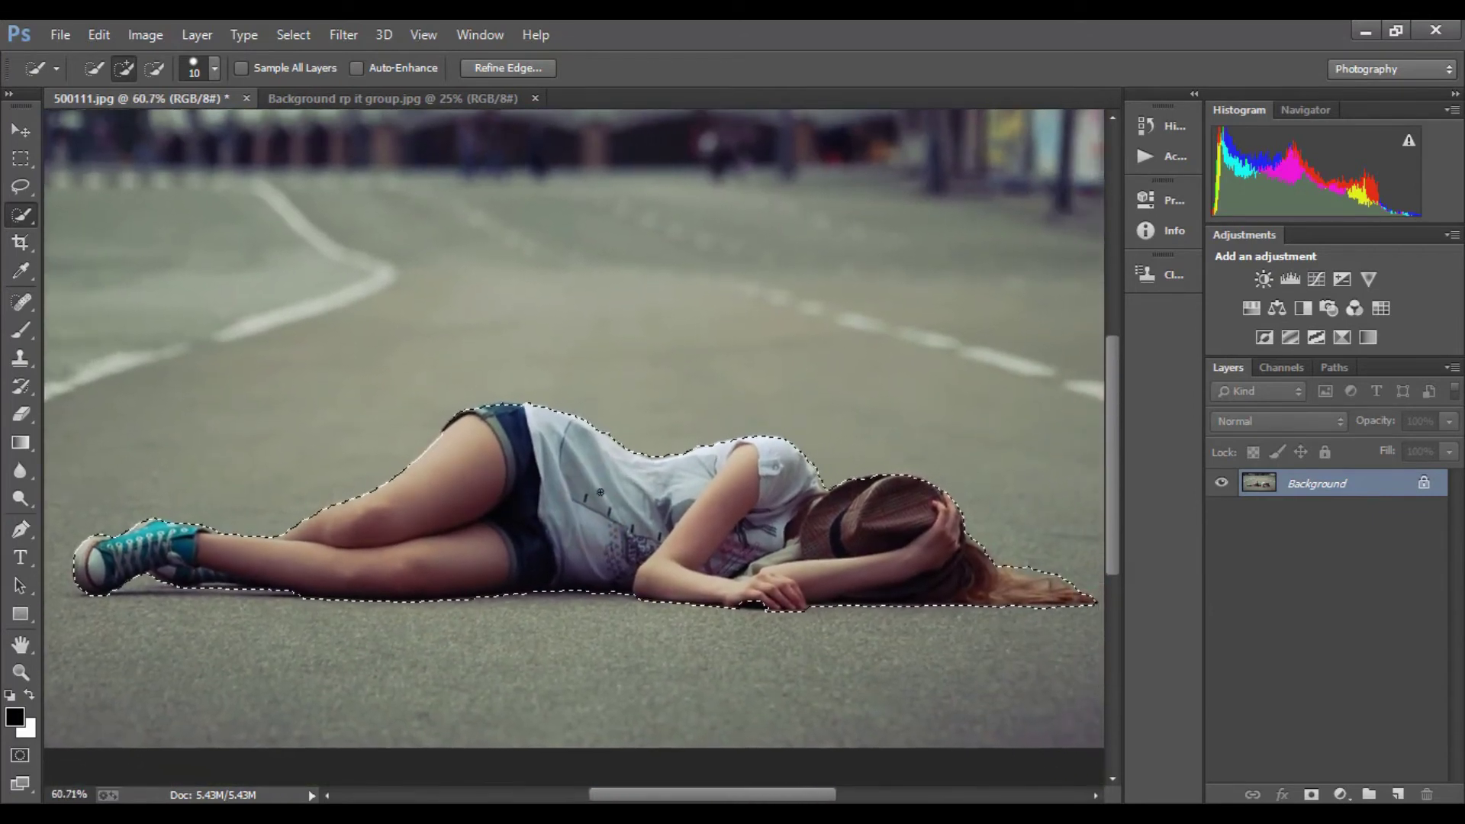
Copy the selected girl to Layer 1 and hide the Background road photo
click(20, 131)
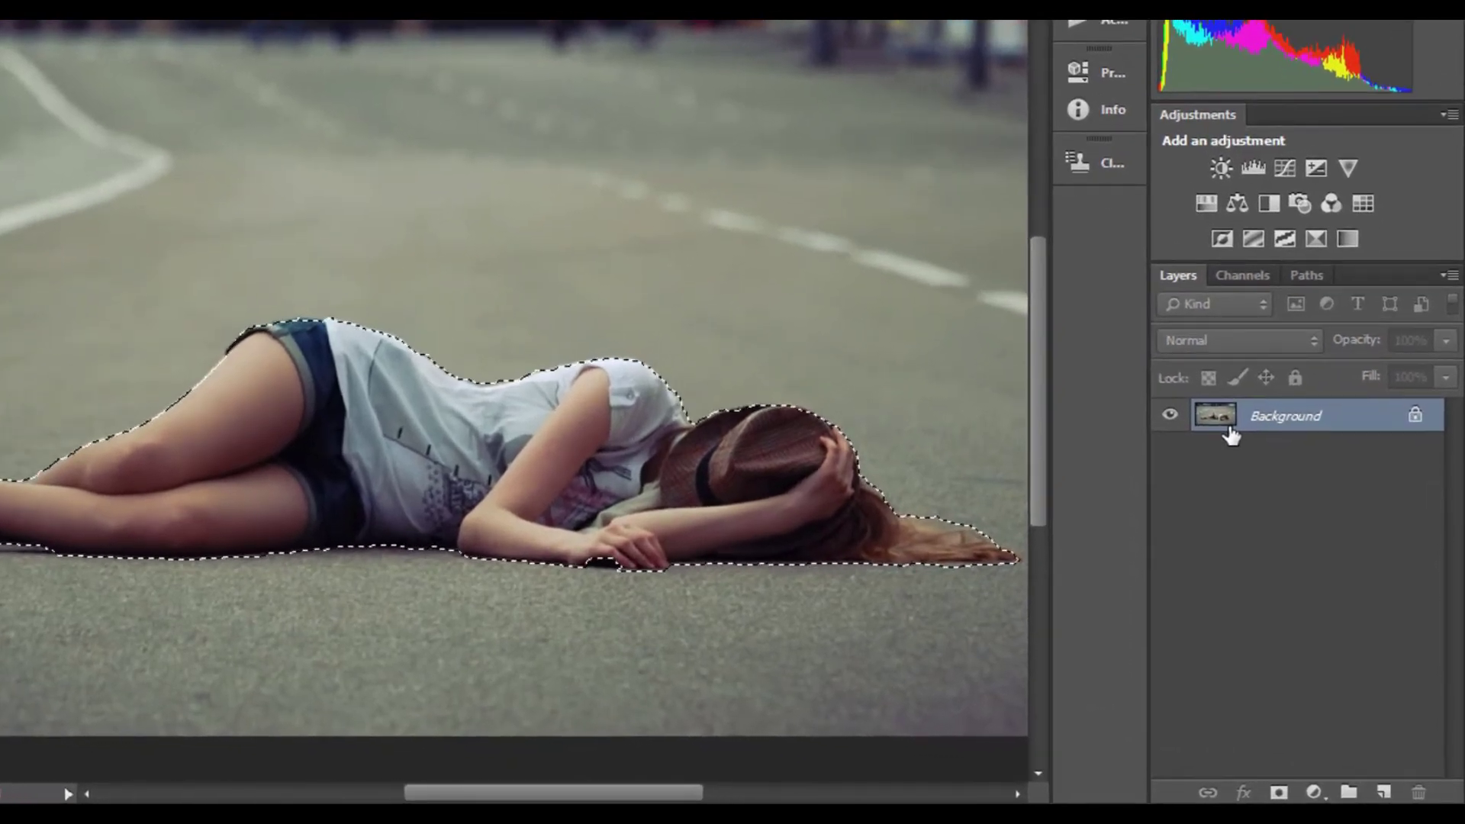
key(ctrl+j)
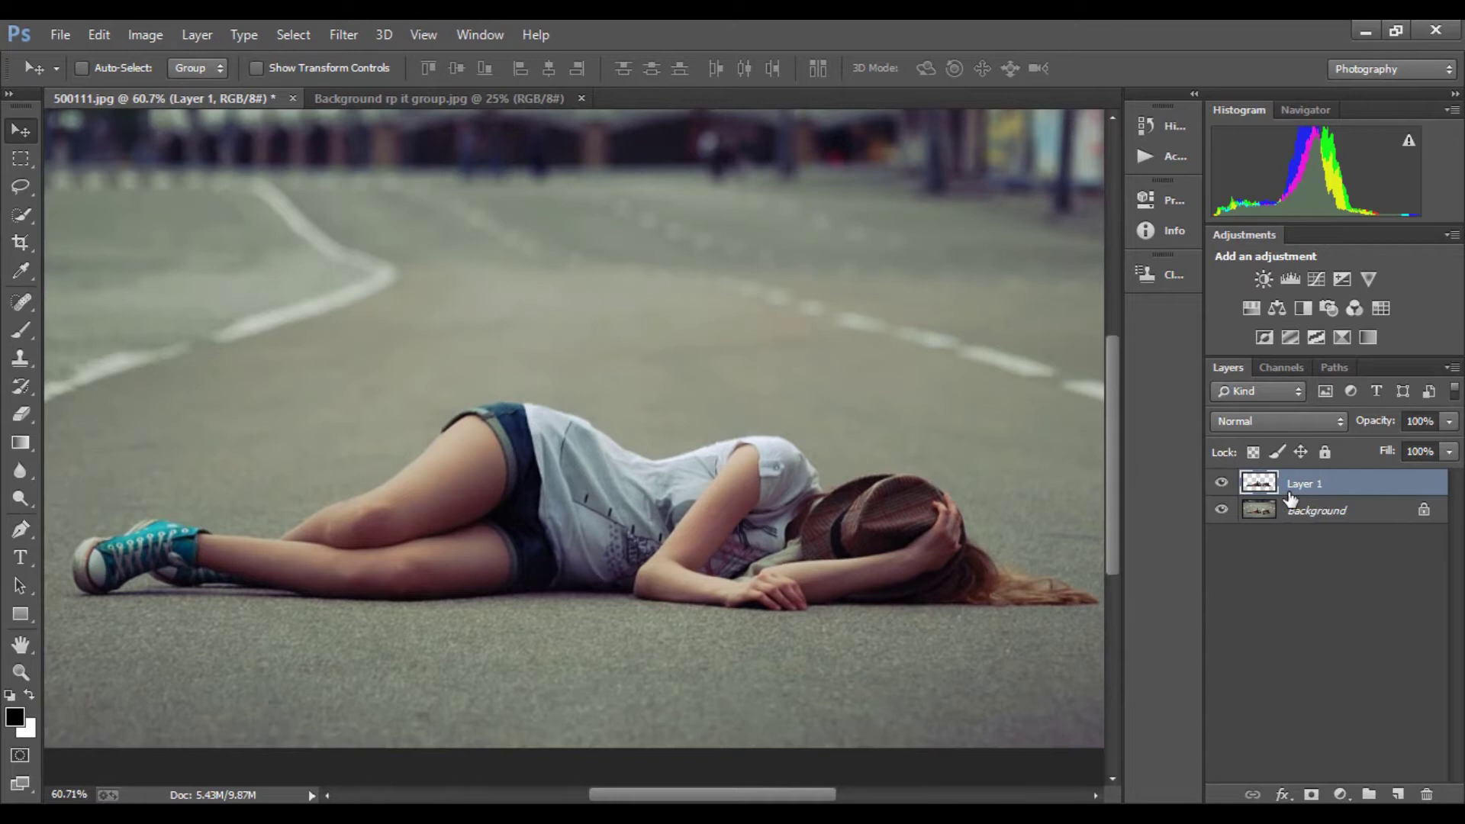
click(1221, 511)
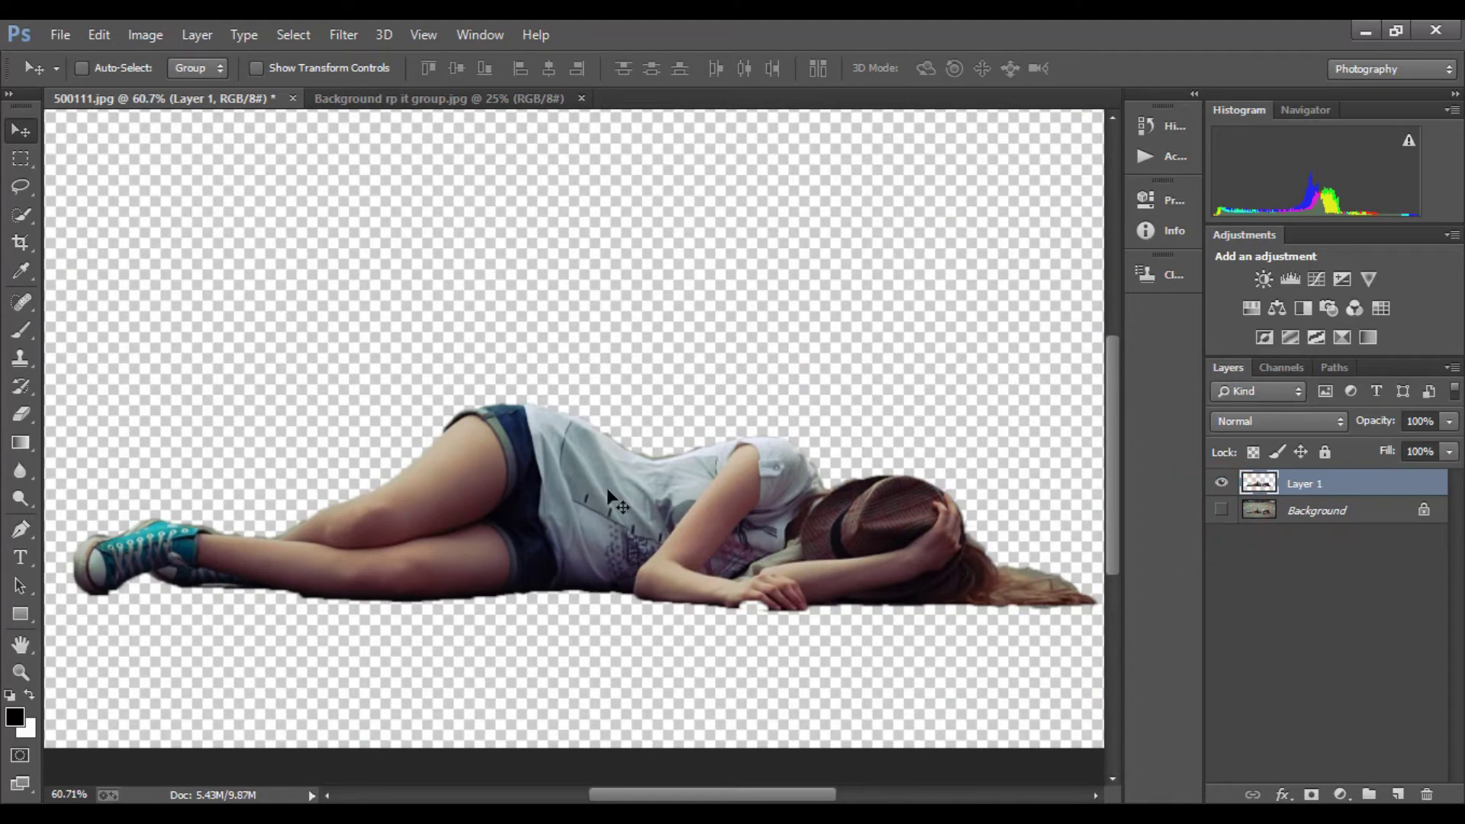
Bring the girl into the pier photo, scale her to about 172% and lay her across the boards
mouse_move(574, 475)
mouse_down()
mouse_move(452, 107)
mouse_move(501, 506)
mouse_move(541, 514)
mouse_up()
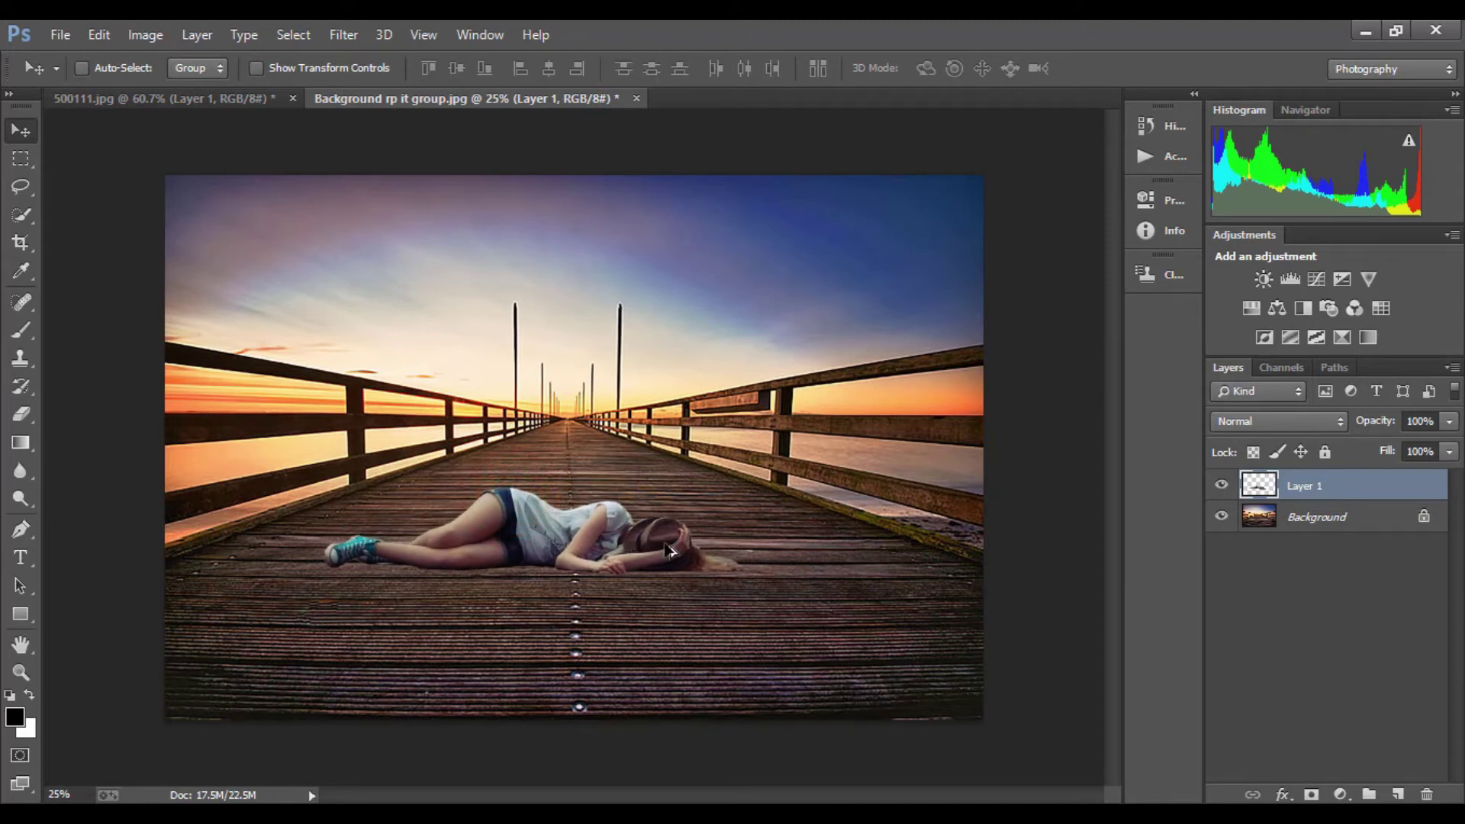
click(285, 66)
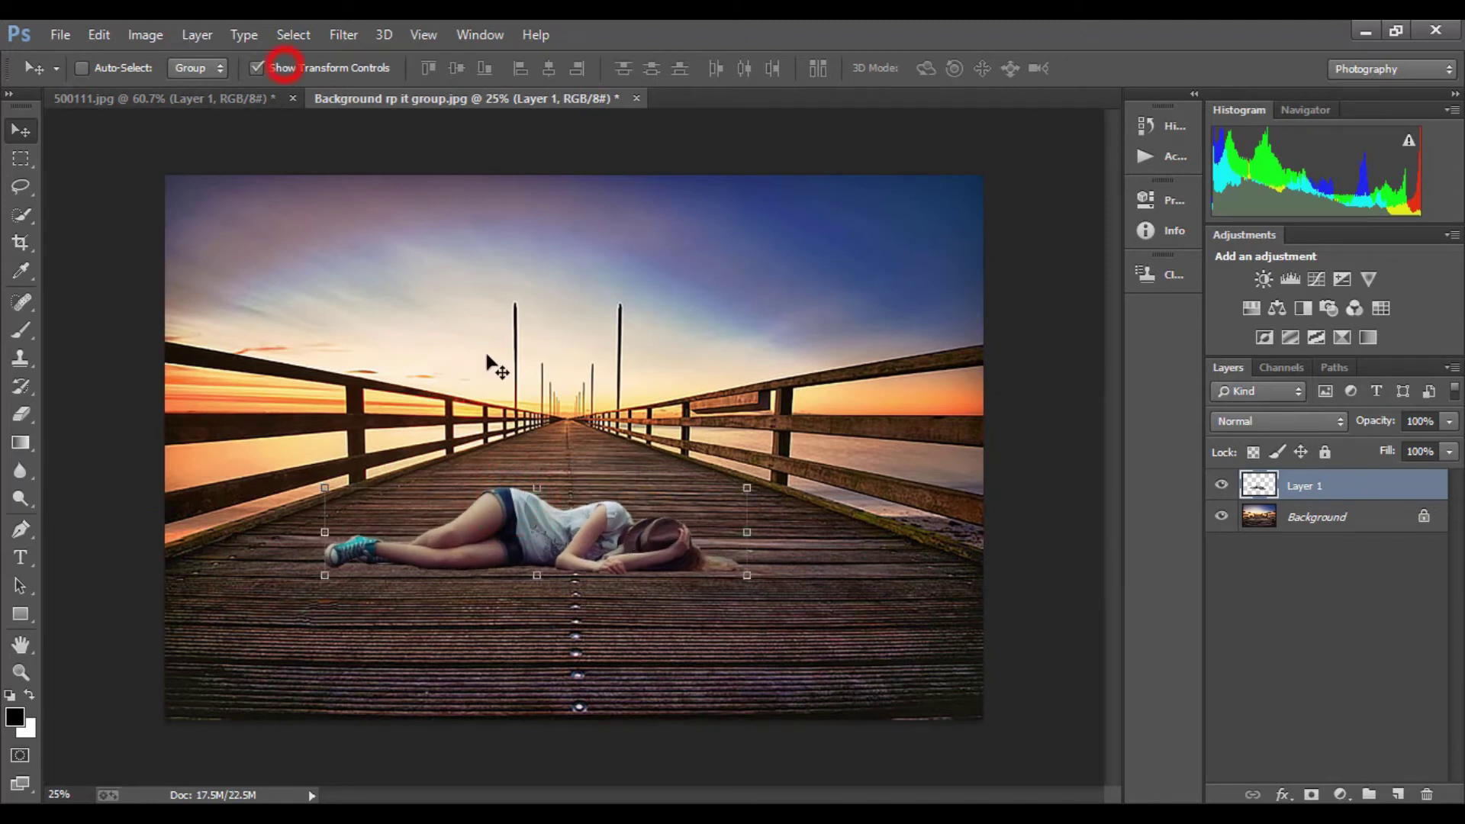
mouse_move(747, 577)
mouse_down()
mouse_move(856, 658)
mouse_move(919, 670)
mouse_up()
drag(564, 538, 586, 558)
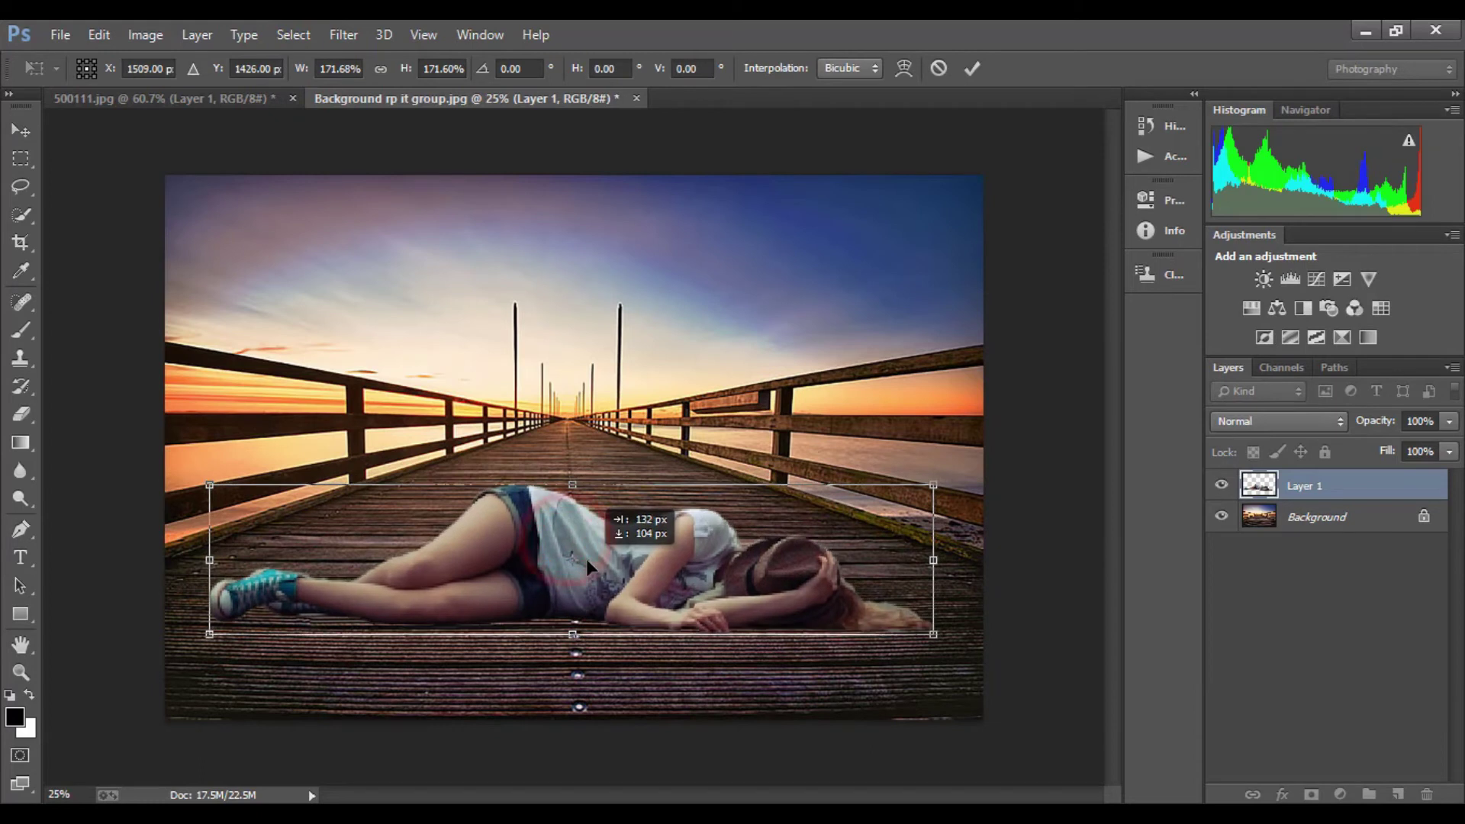
click(20, 130)
click(641, 336)
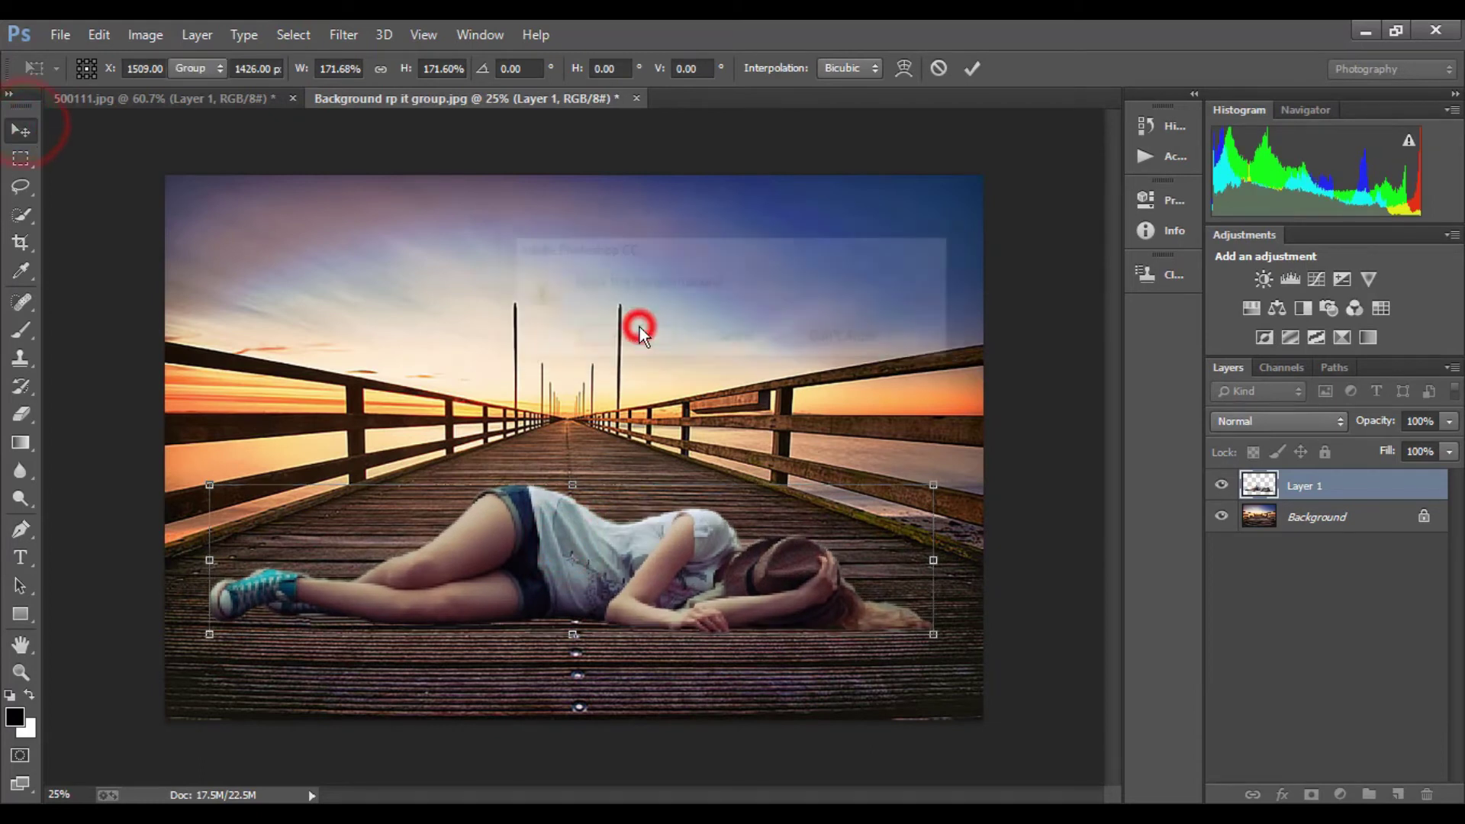
drag(608, 557, 578, 551)
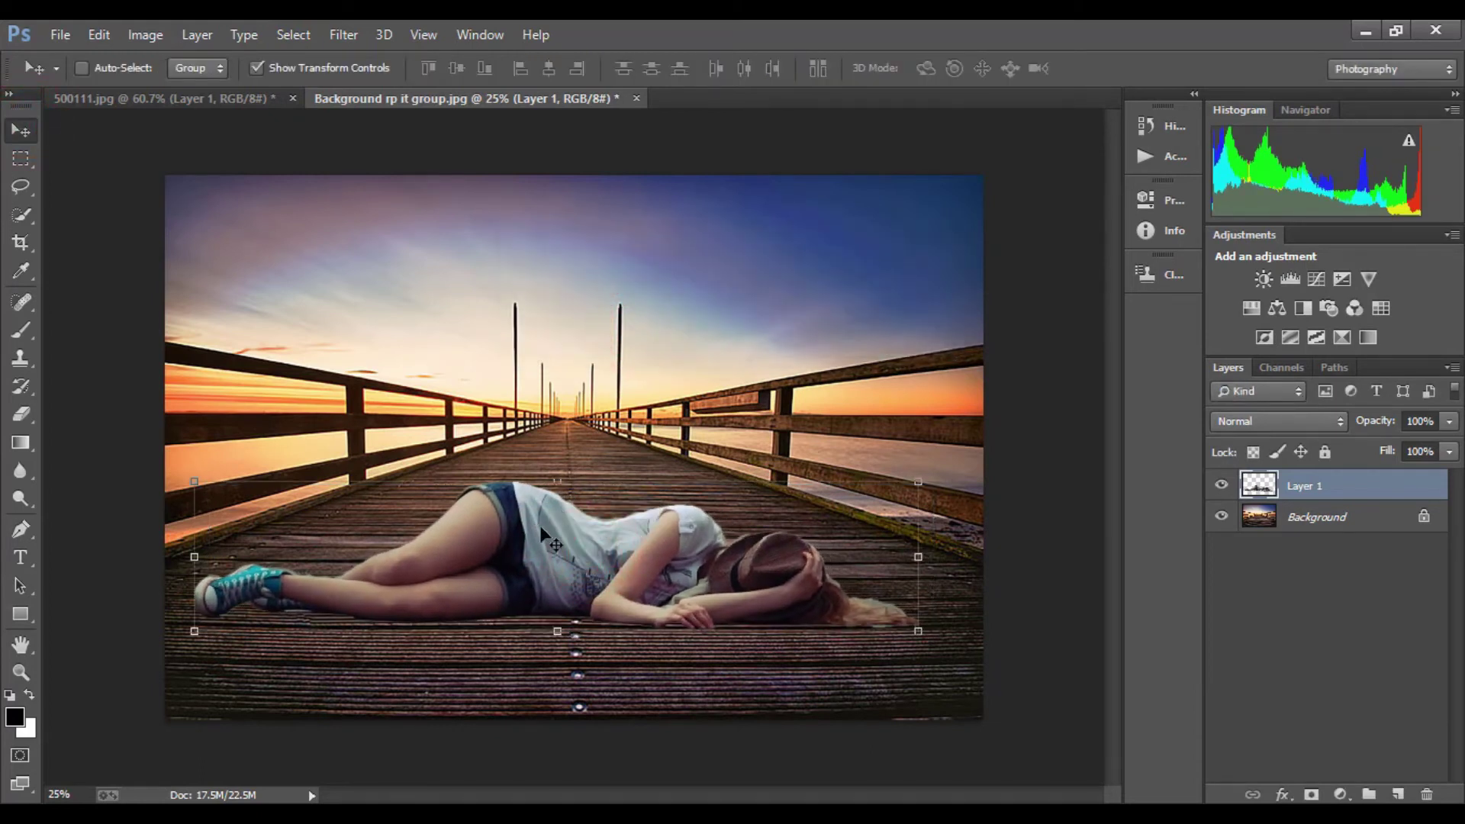
click(267, 68)
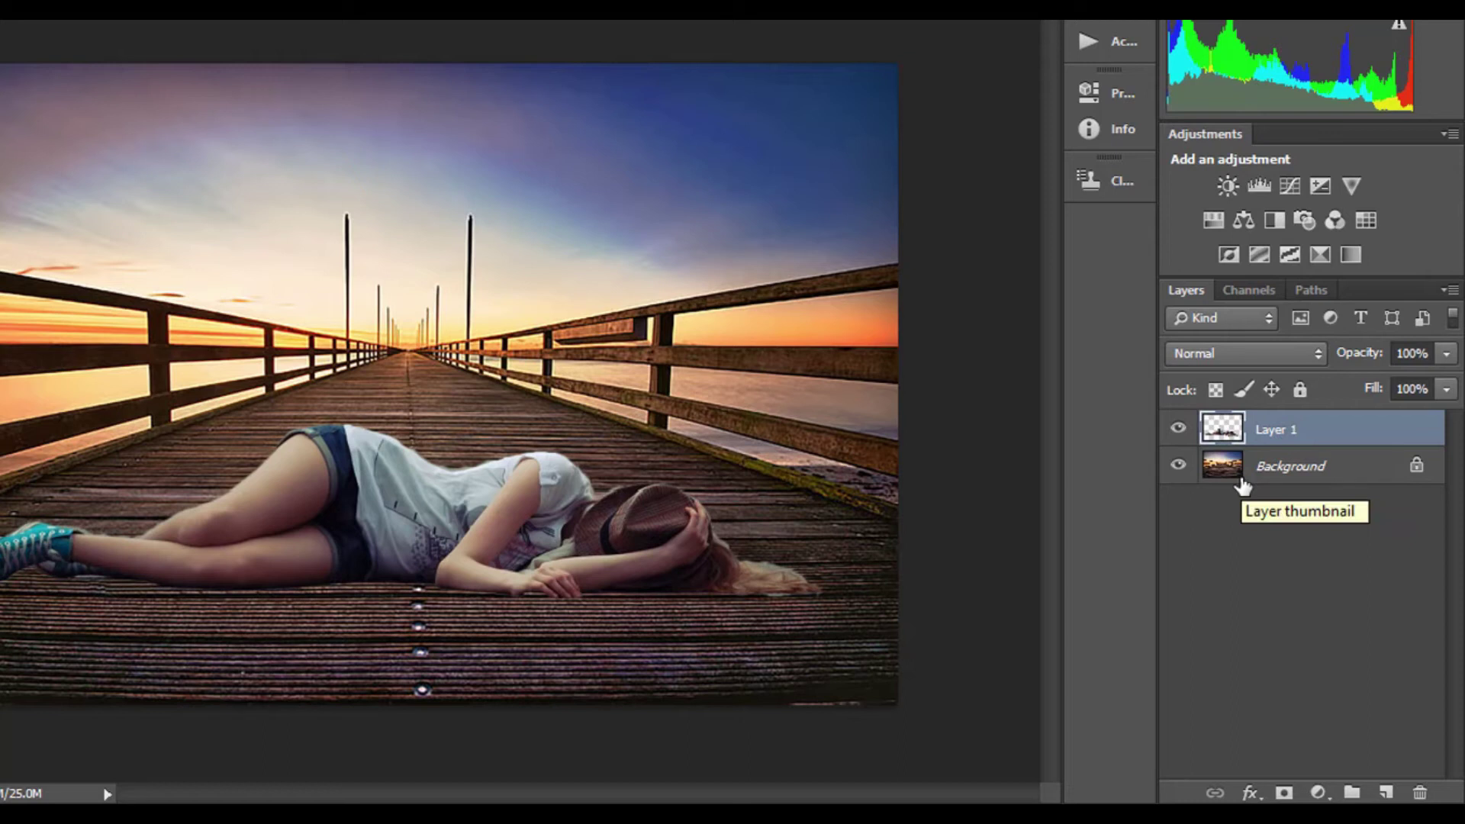
Merge the girl down, then add a violet-to-orange Gradient Fill layer over the photo
key(ctrl+e)
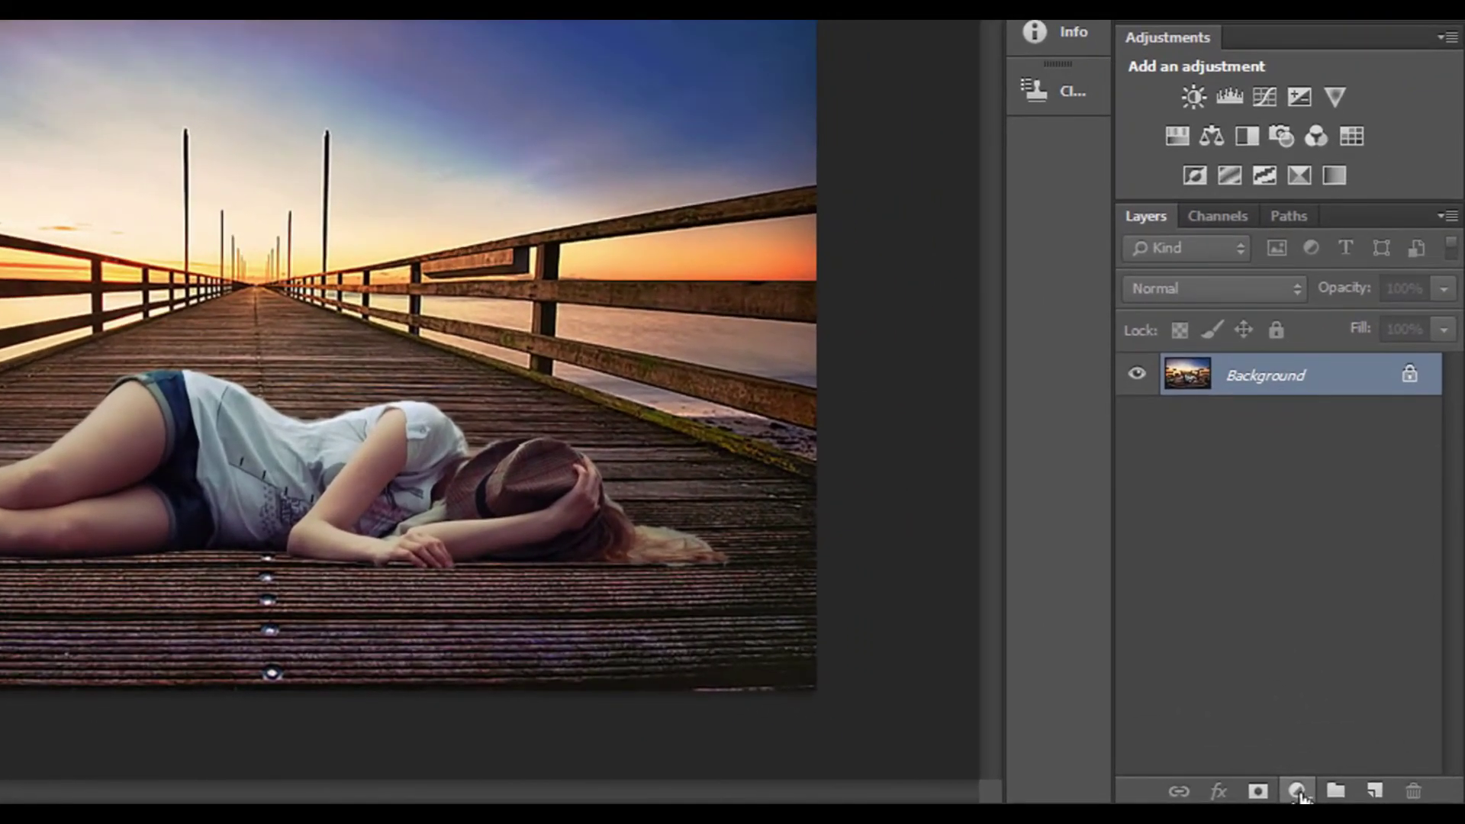
click(1297, 791)
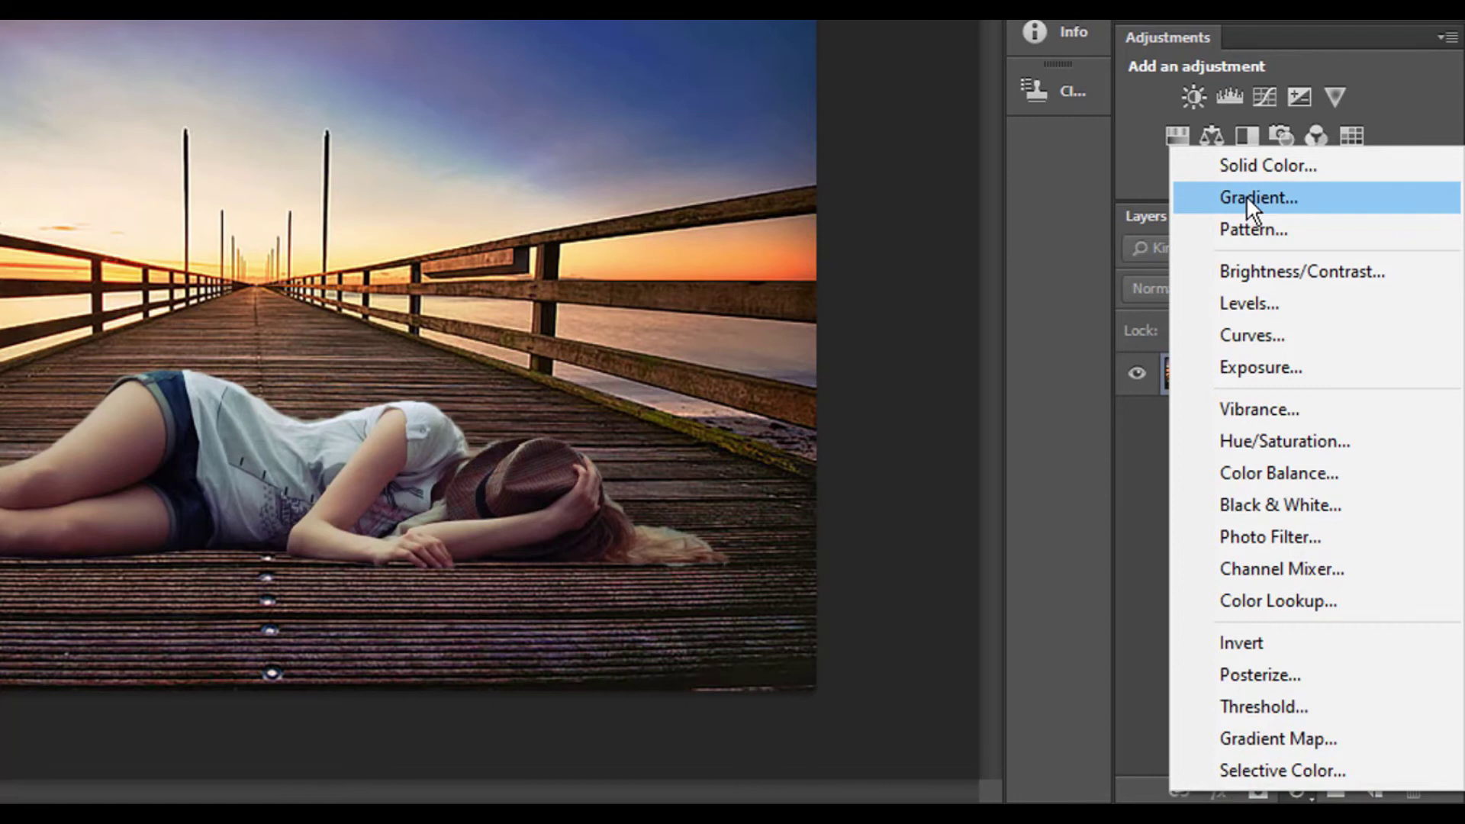
click(1289, 200)
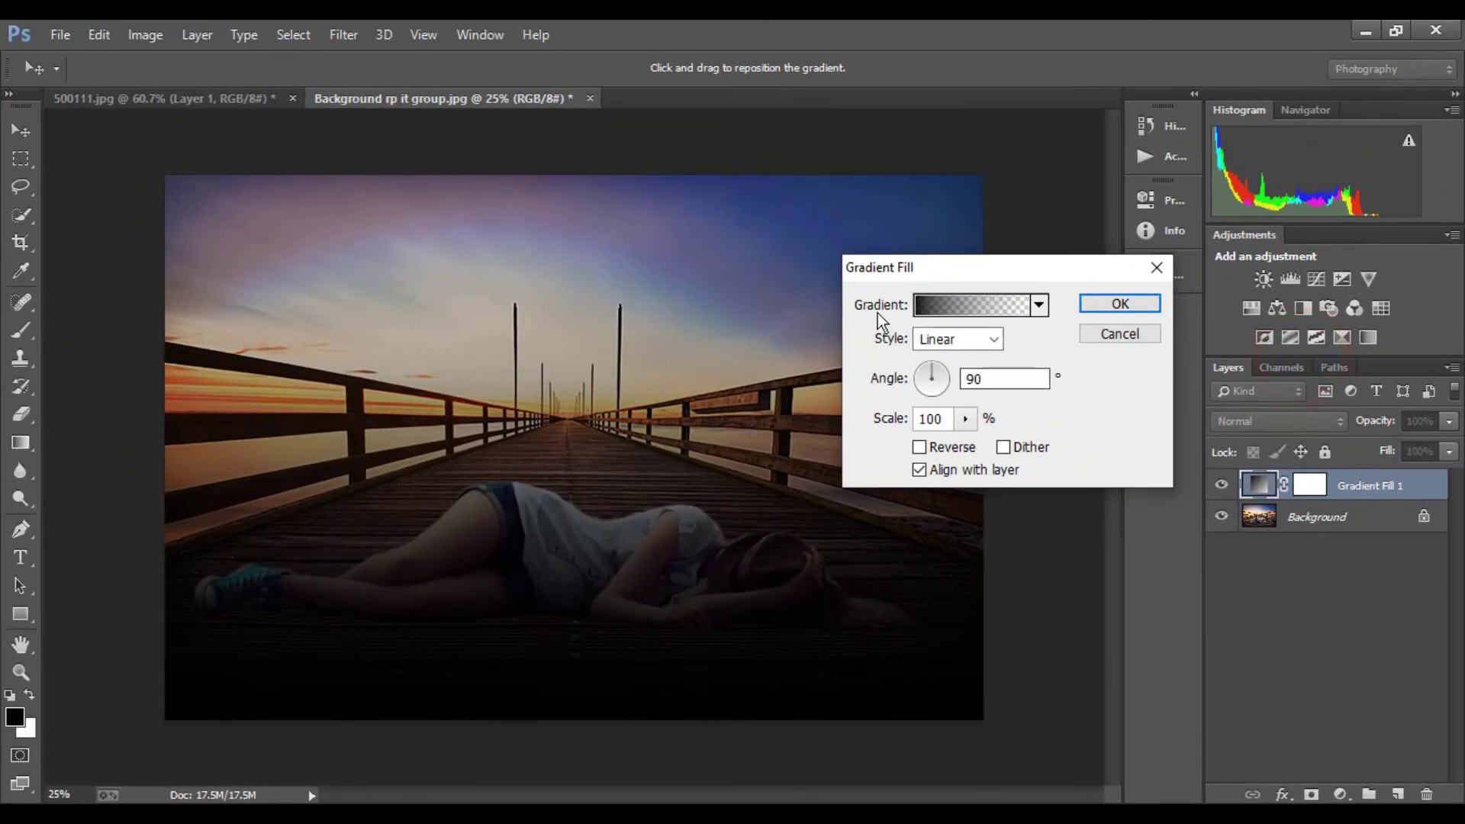
click(1039, 306)
click(973, 351)
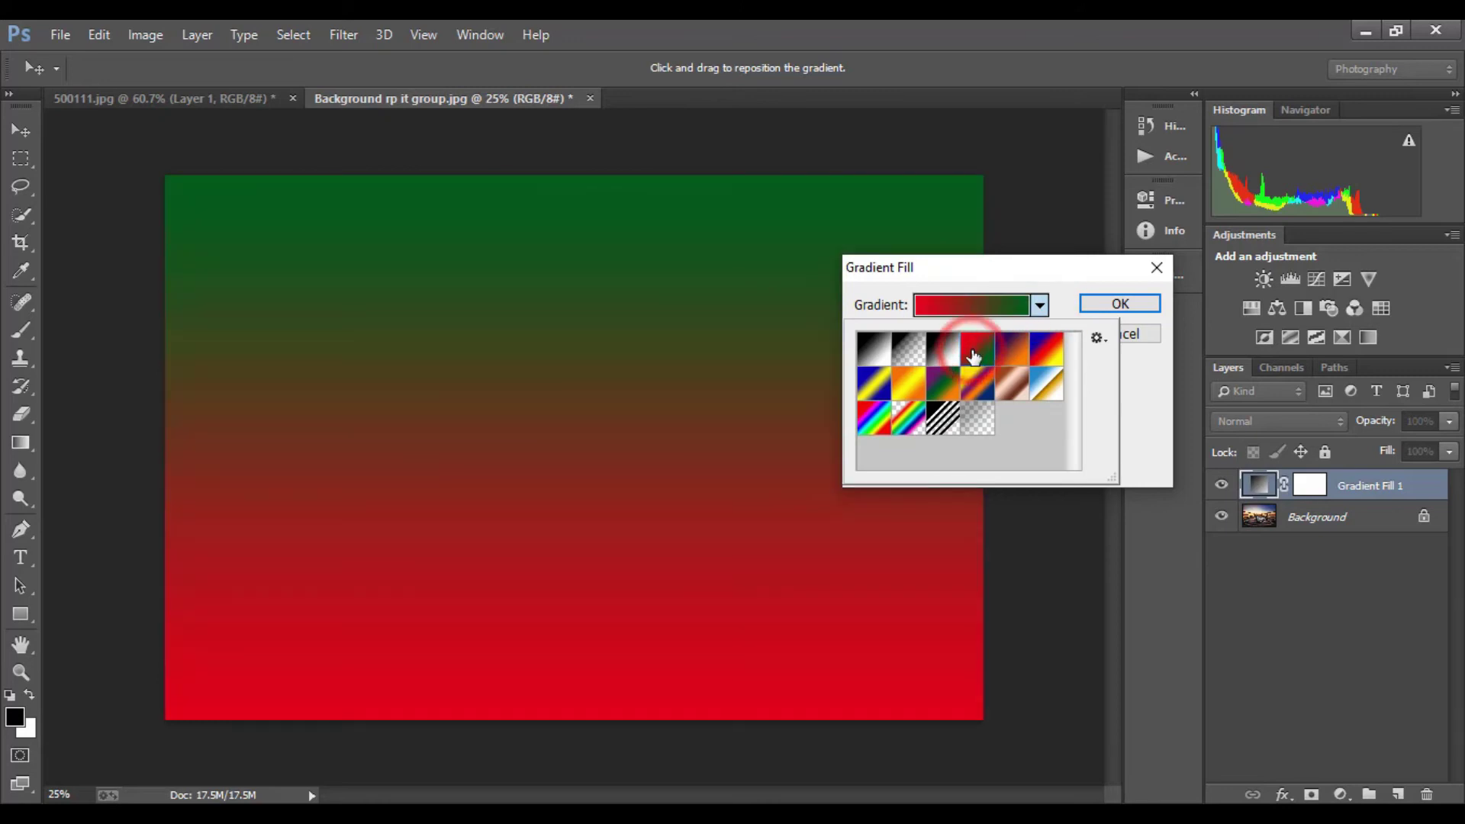
click(1012, 350)
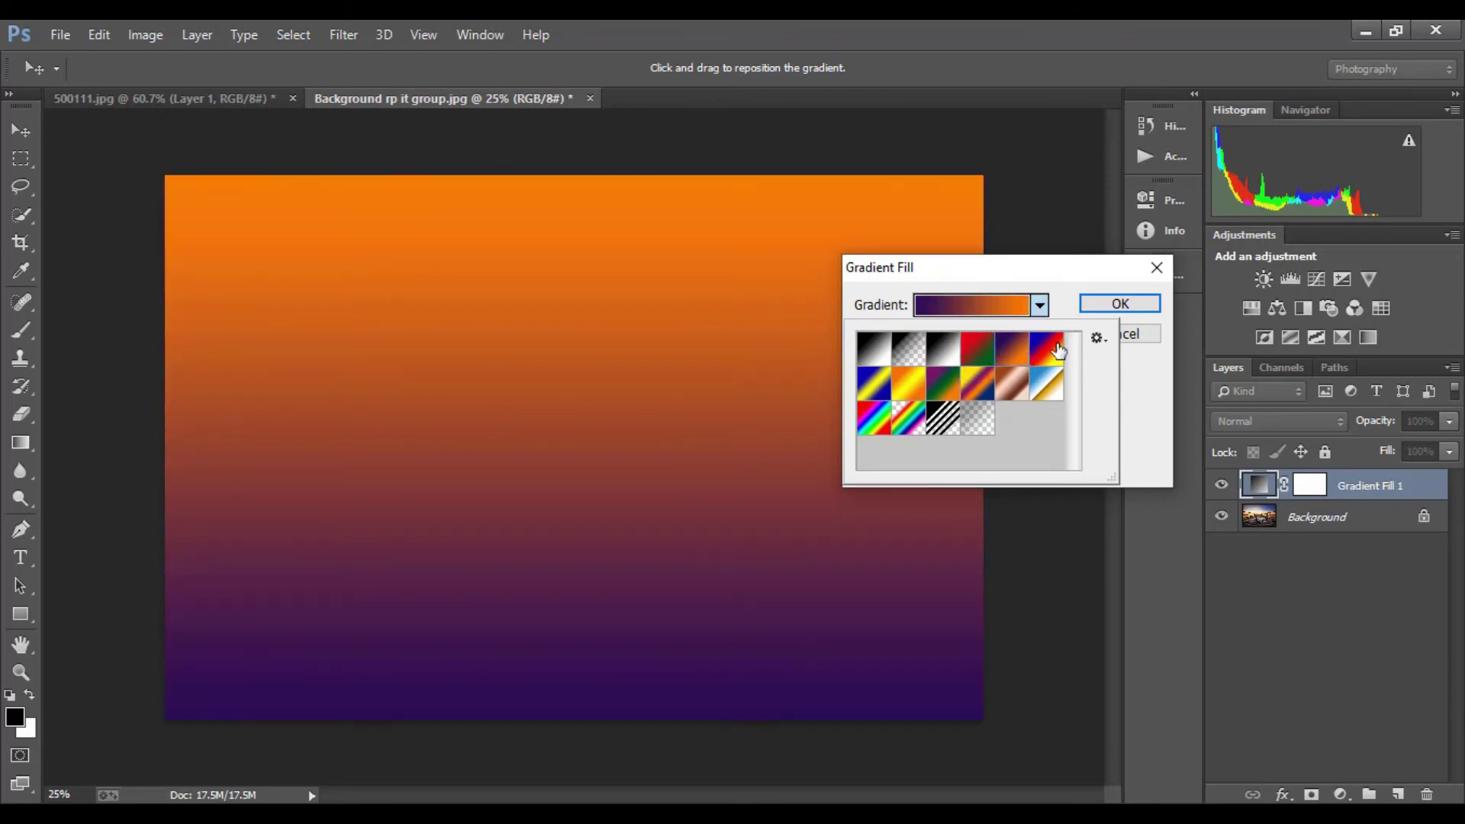
click(1108, 303)
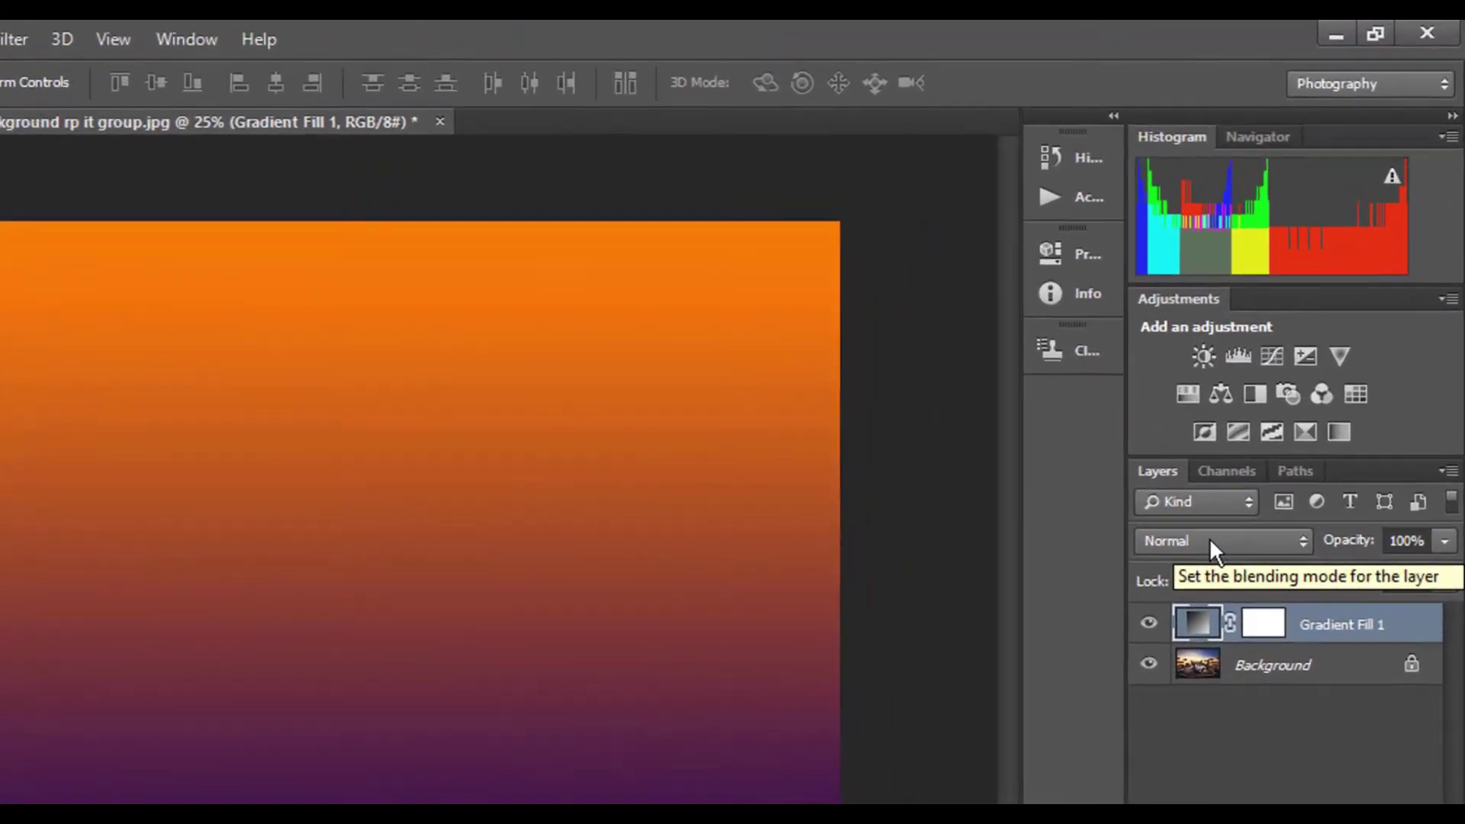
Set Gradient Fill 1 to Screen blending and merge it into the Background
click(1268, 421)
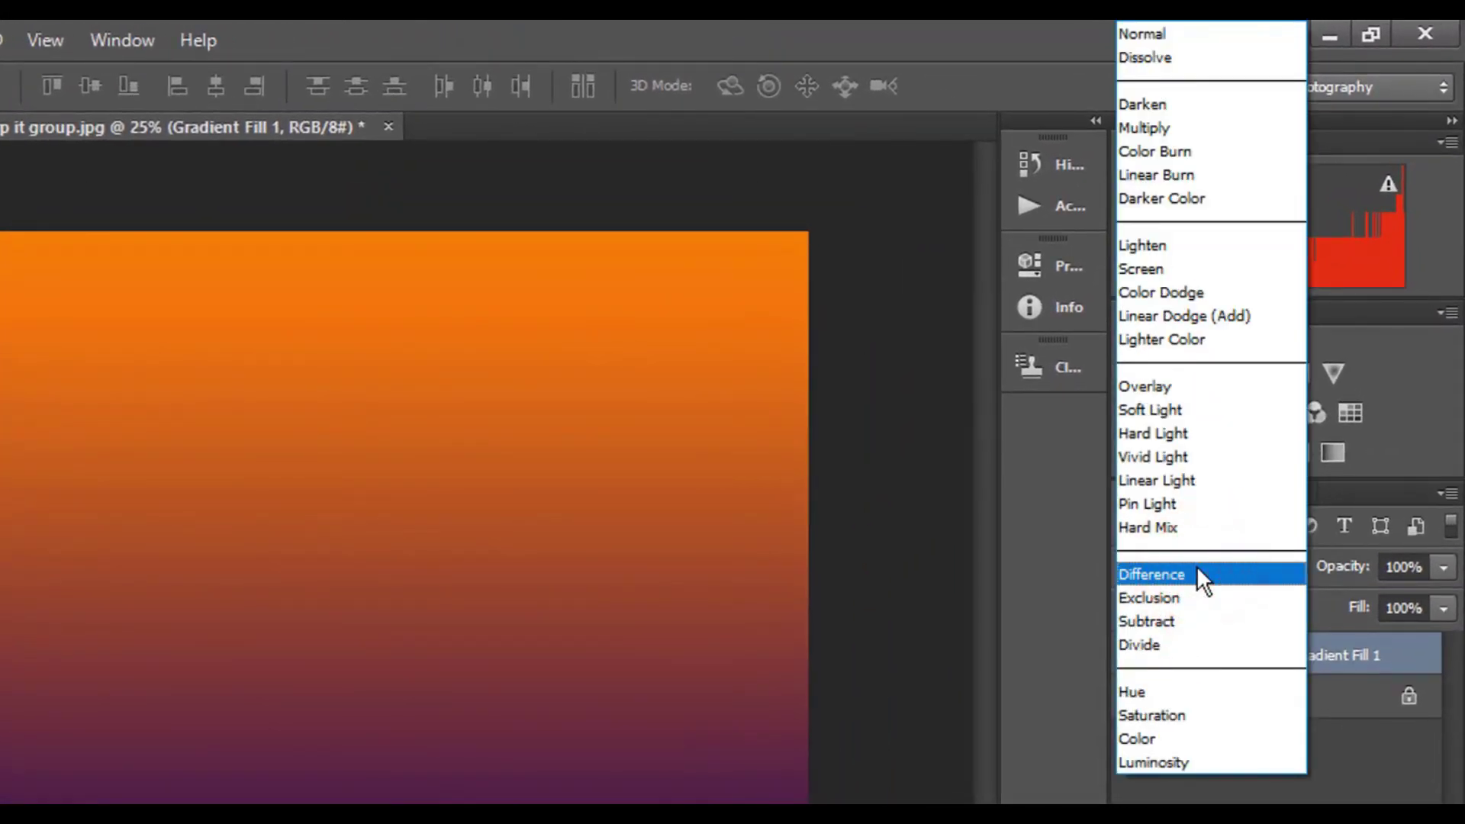
click(1137, 268)
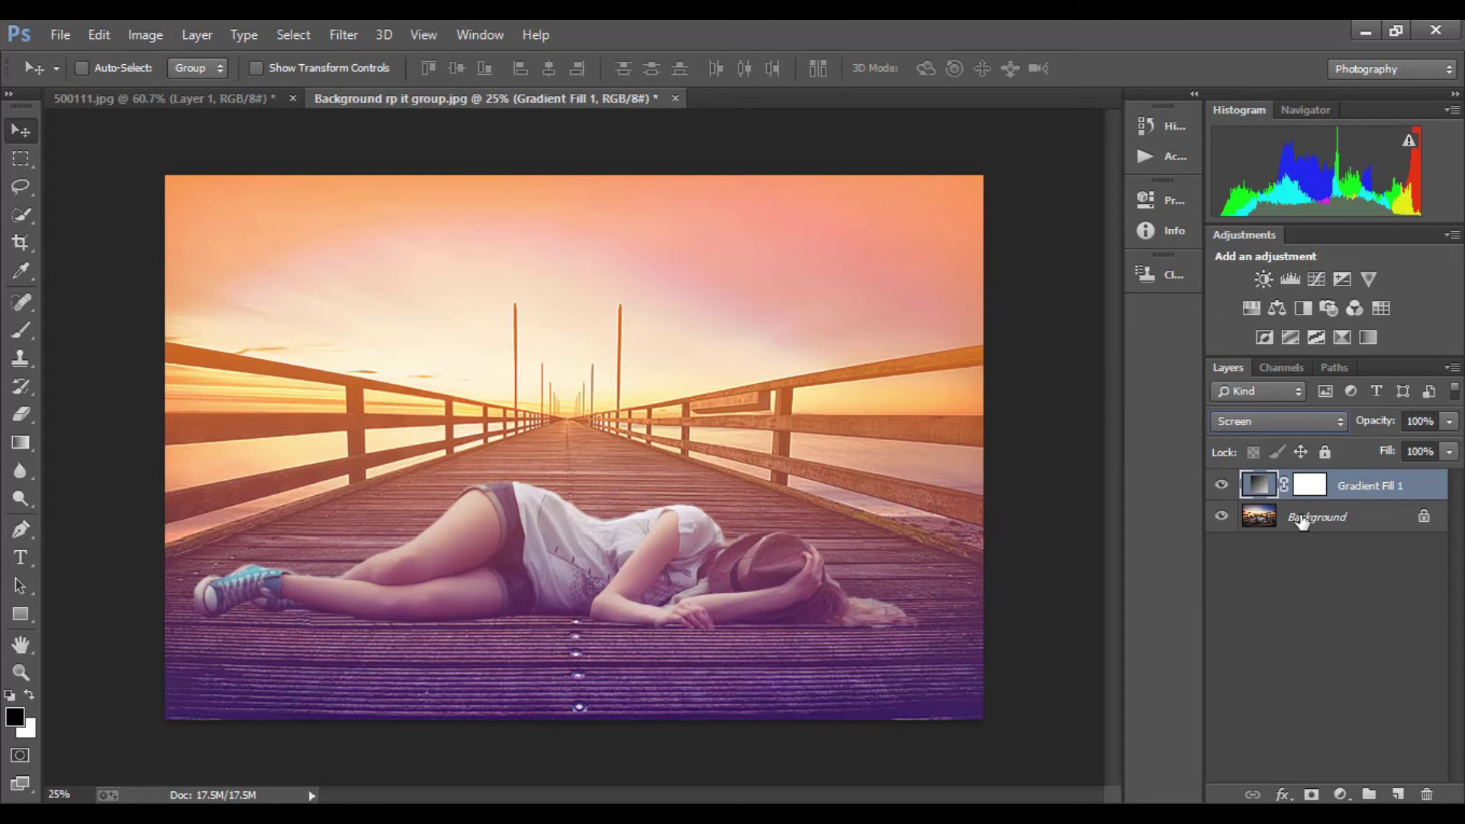
key(ctrl+e)
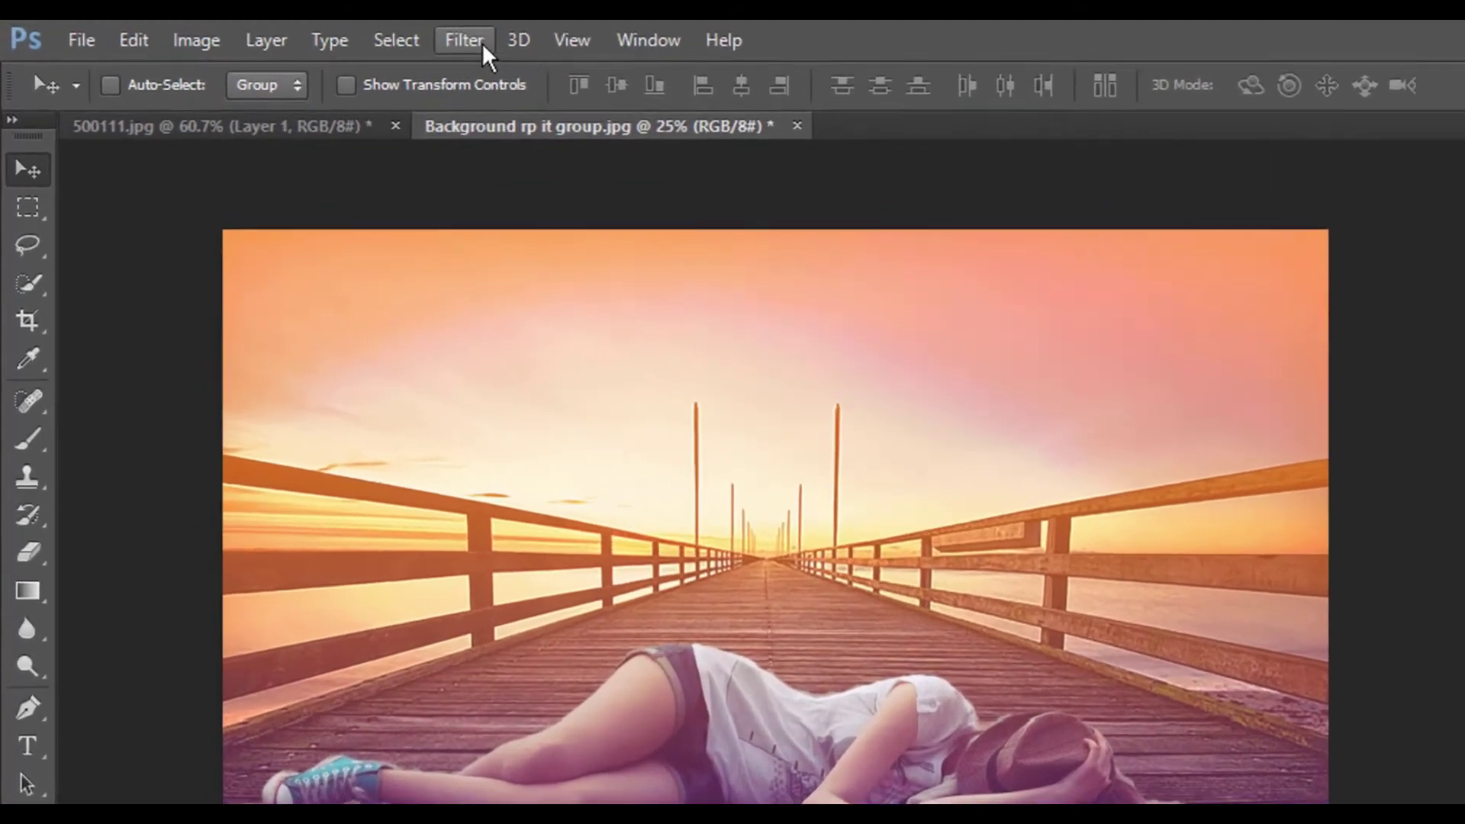
Apply a 50-300mm Zoom lens flare at 120% brightness over the pier's far end
click(349, 35)
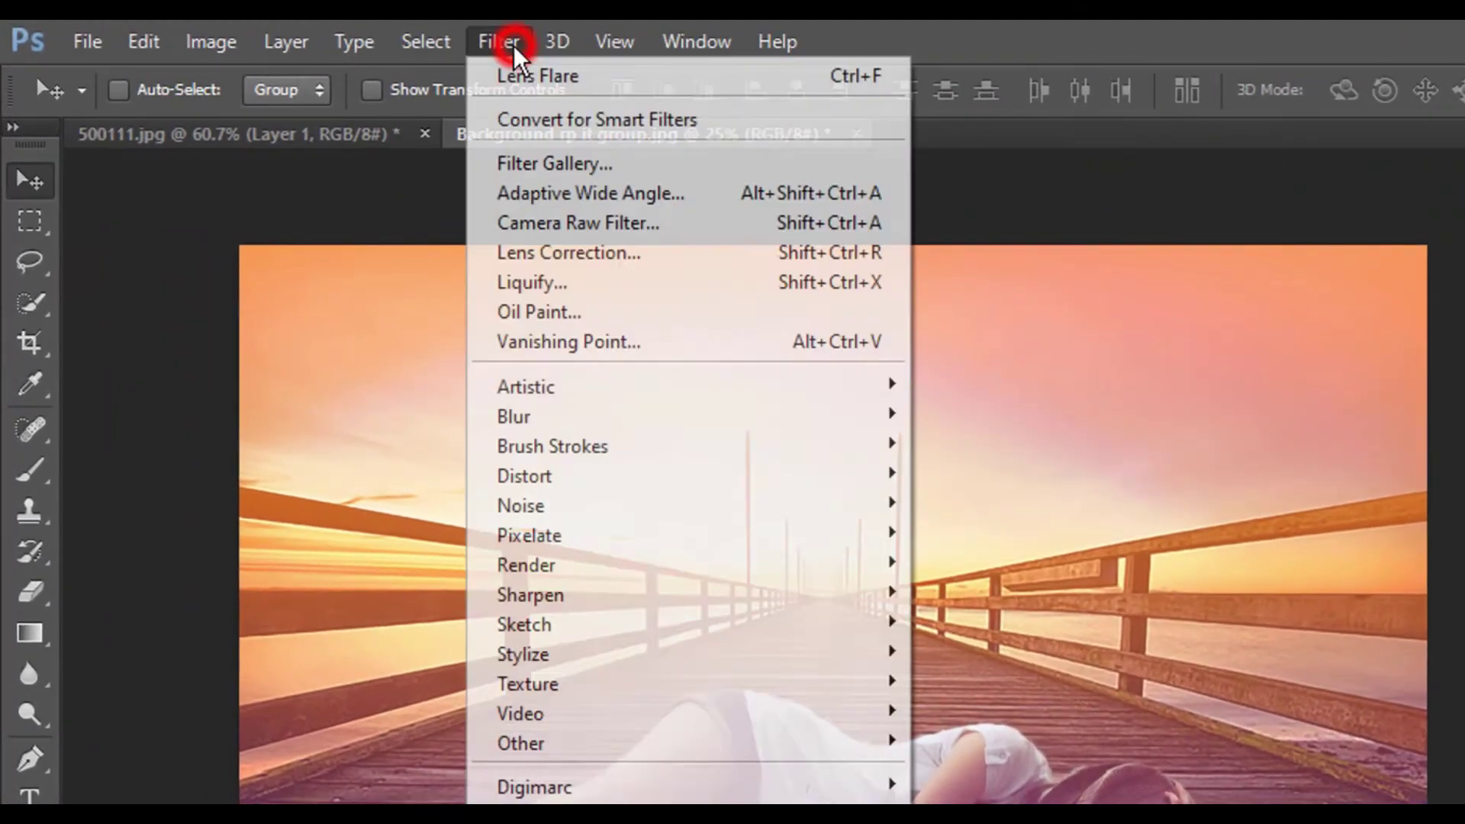
mouse_move(525, 565)
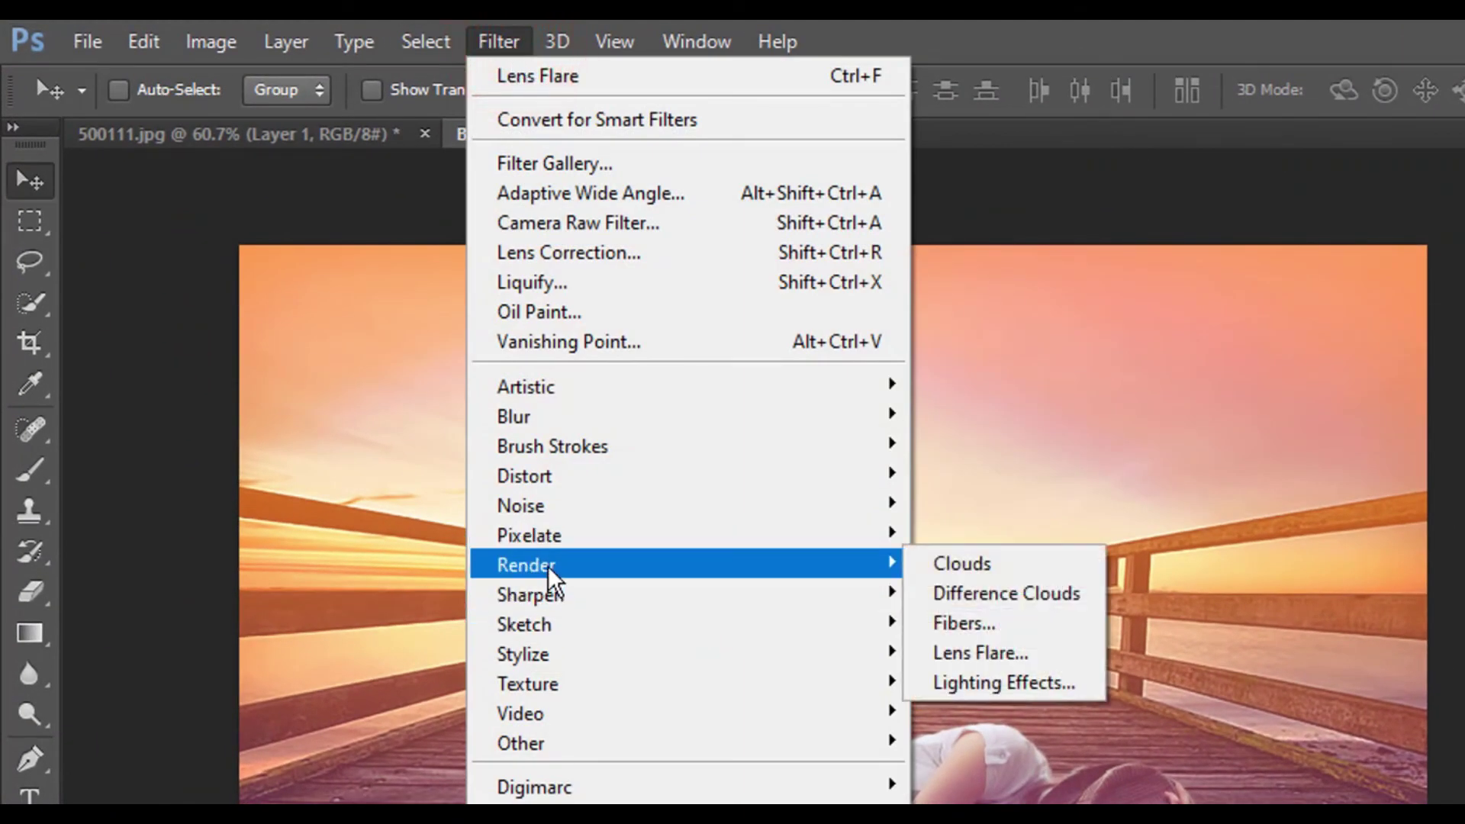
click(1013, 658)
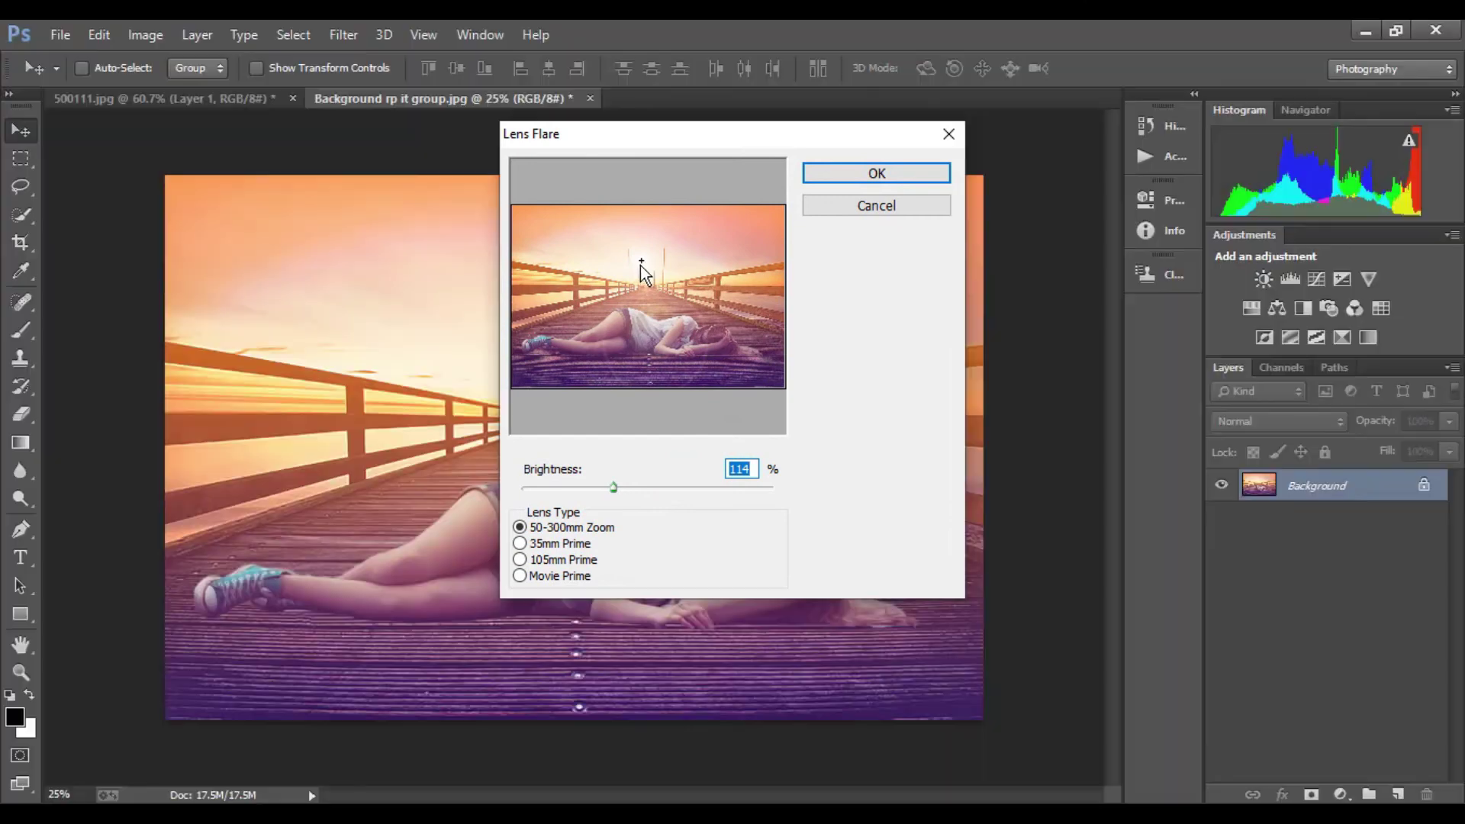
drag(640, 263, 653, 274)
drag(639, 267, 641, 269)
drag(615, 491, 619, 487)
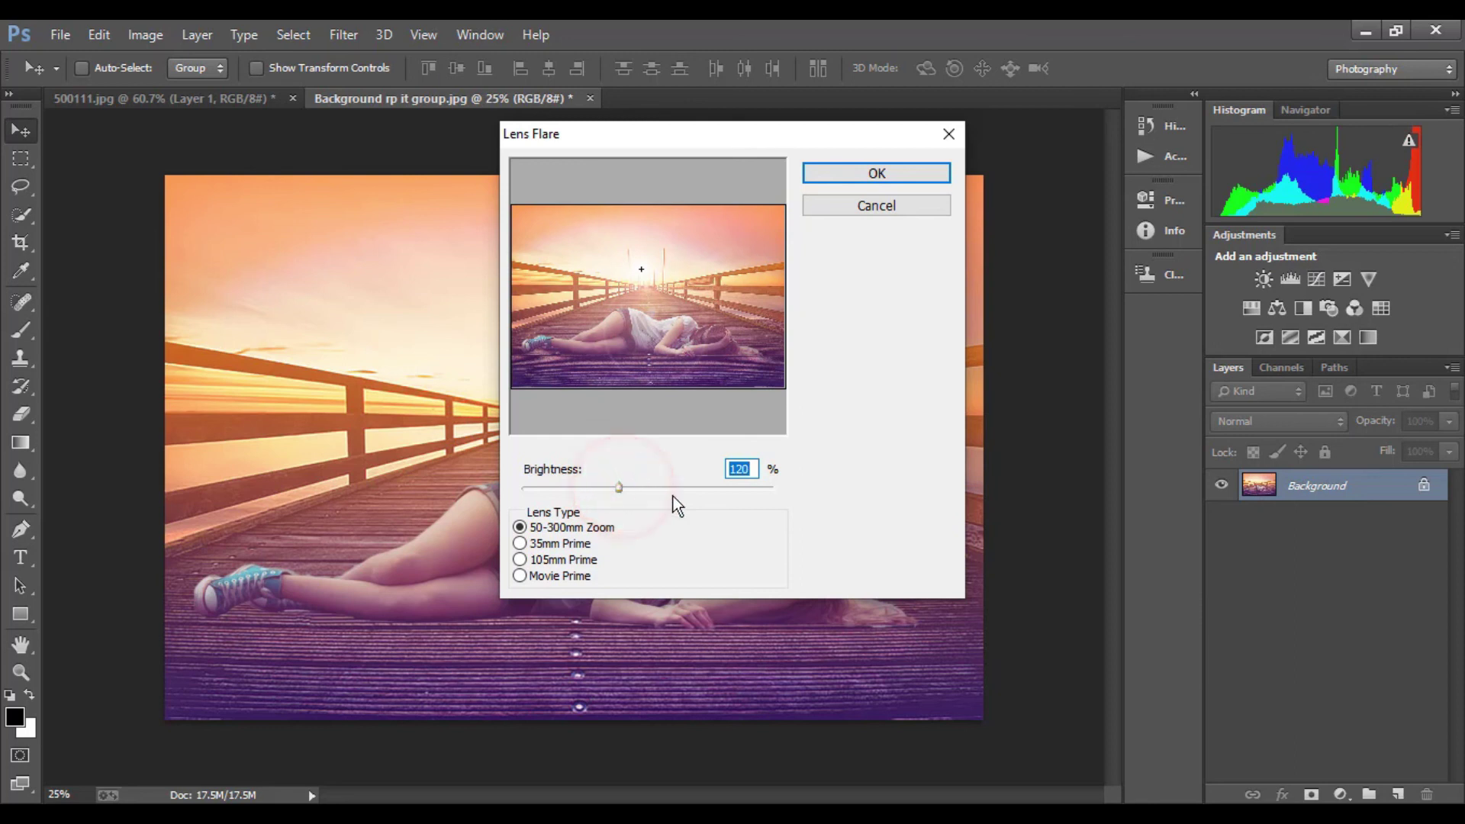
click(892, 176)
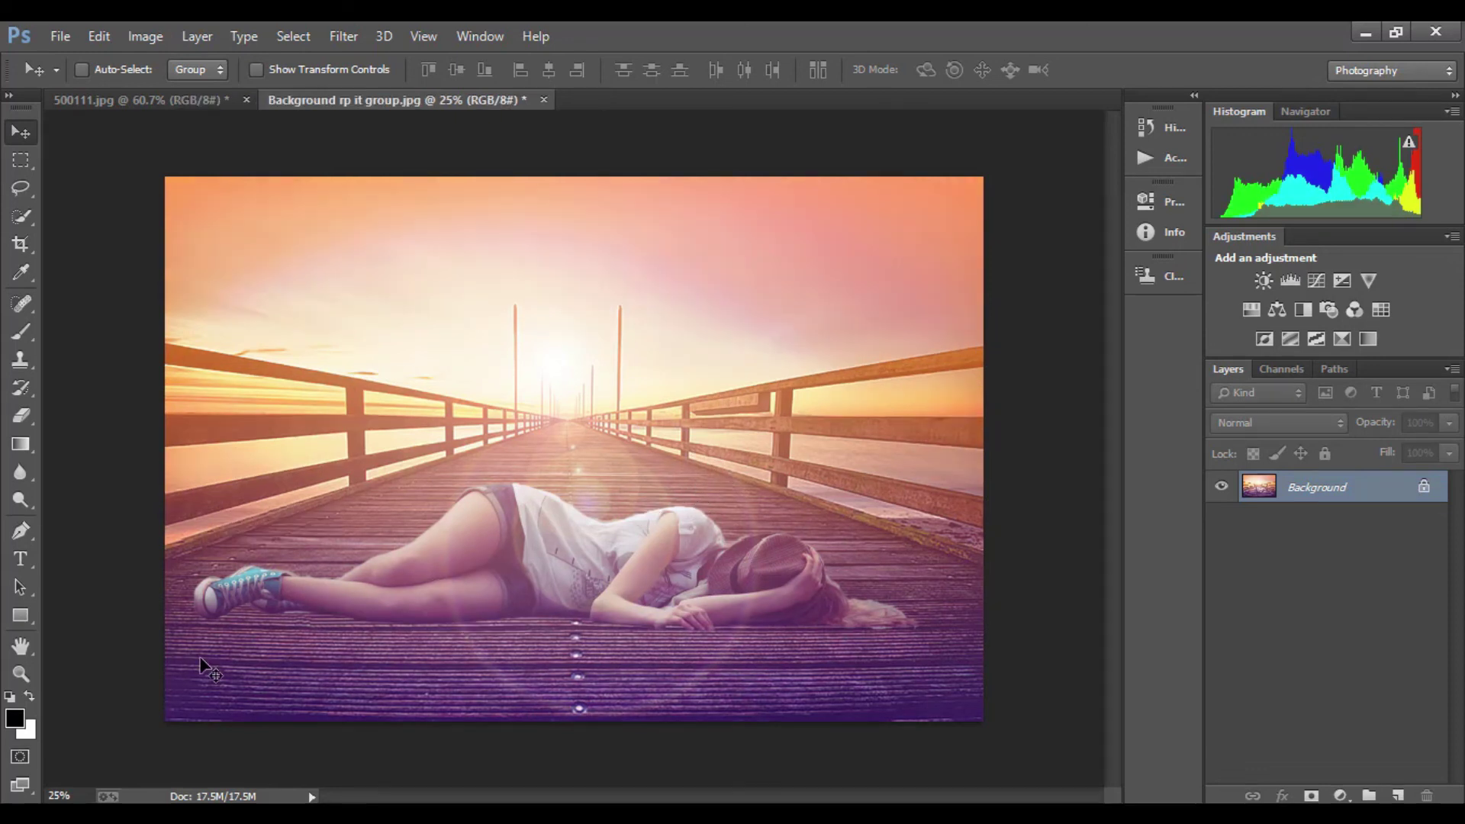
Zoom the view in to about 29% to inspect the finished composite
click(18, 676)
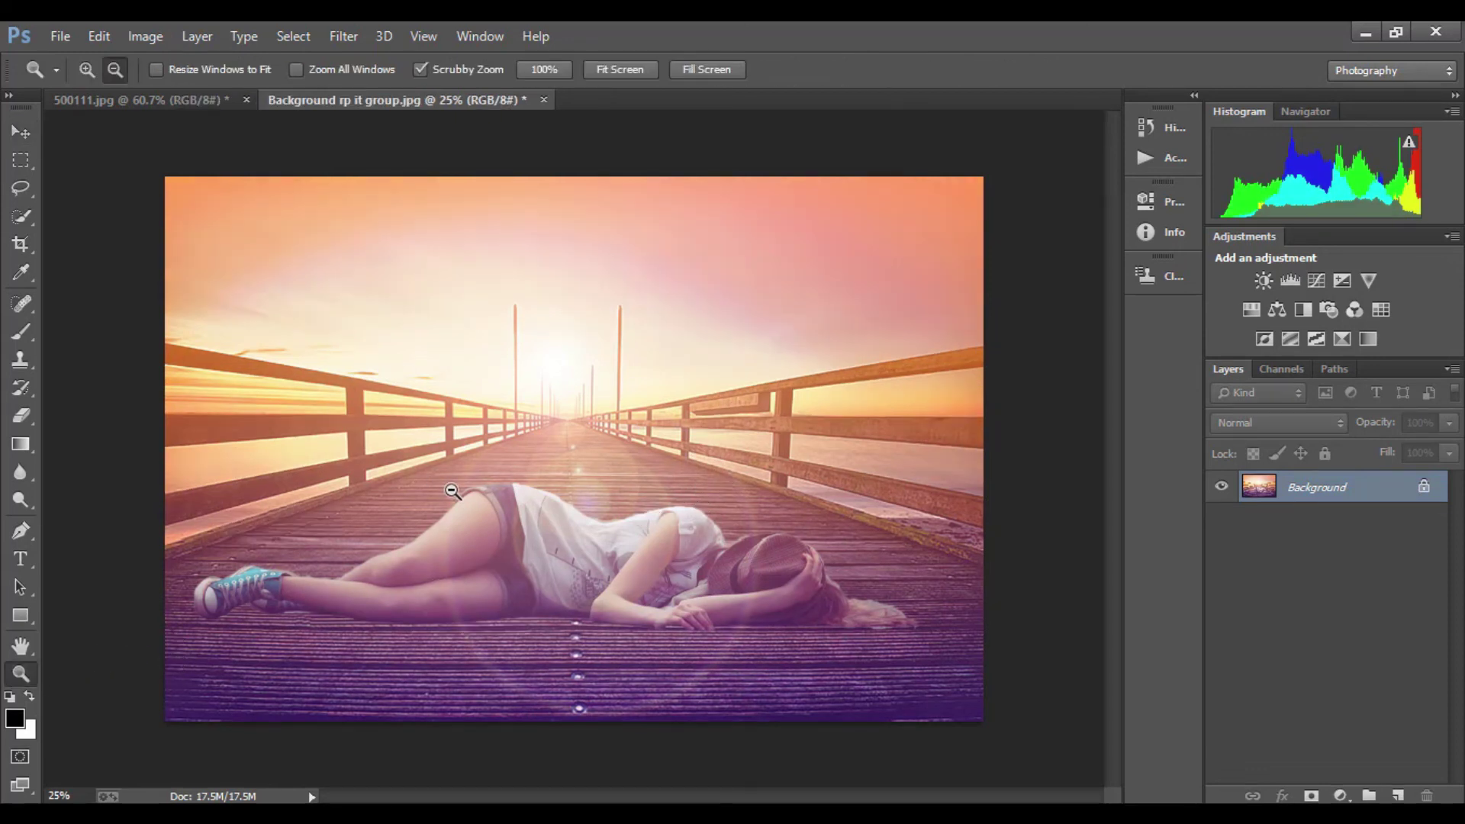
drag(456, 495, 509, 531)
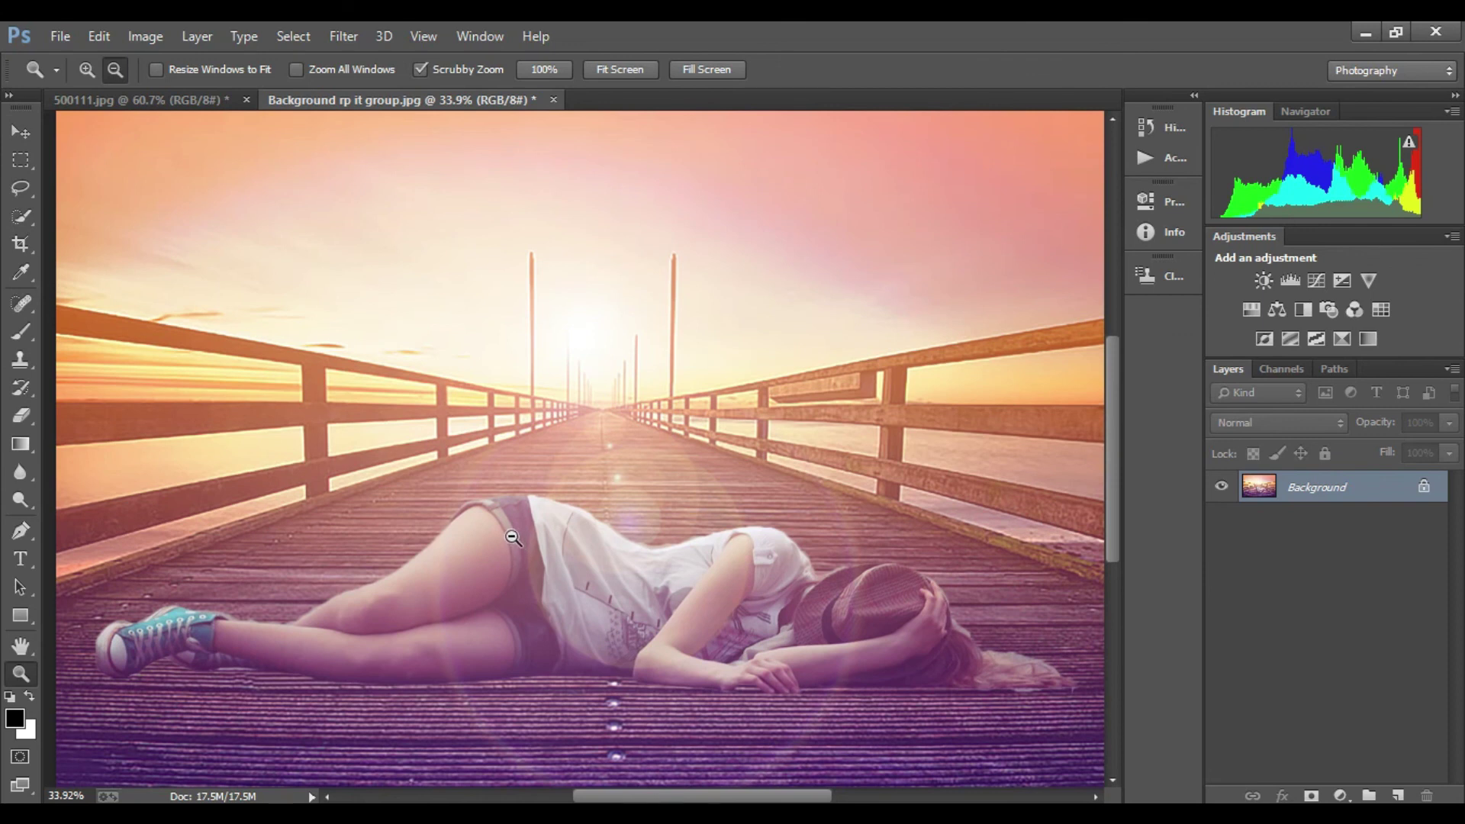
mouse_move(510, 531)
mouse_down()
mouse_move(494, 523)
mouse_move(517, 533)
mouse_up()
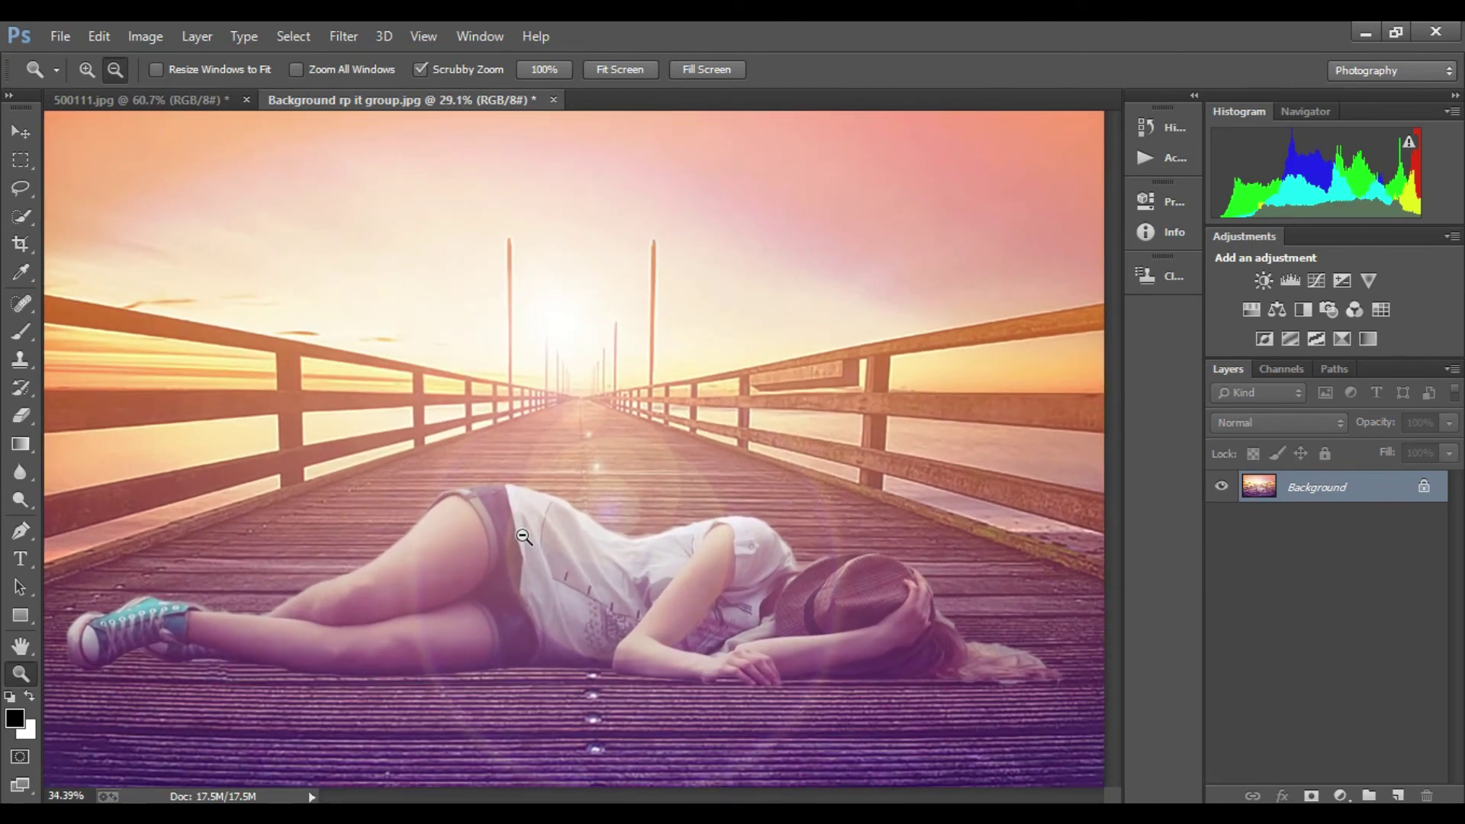